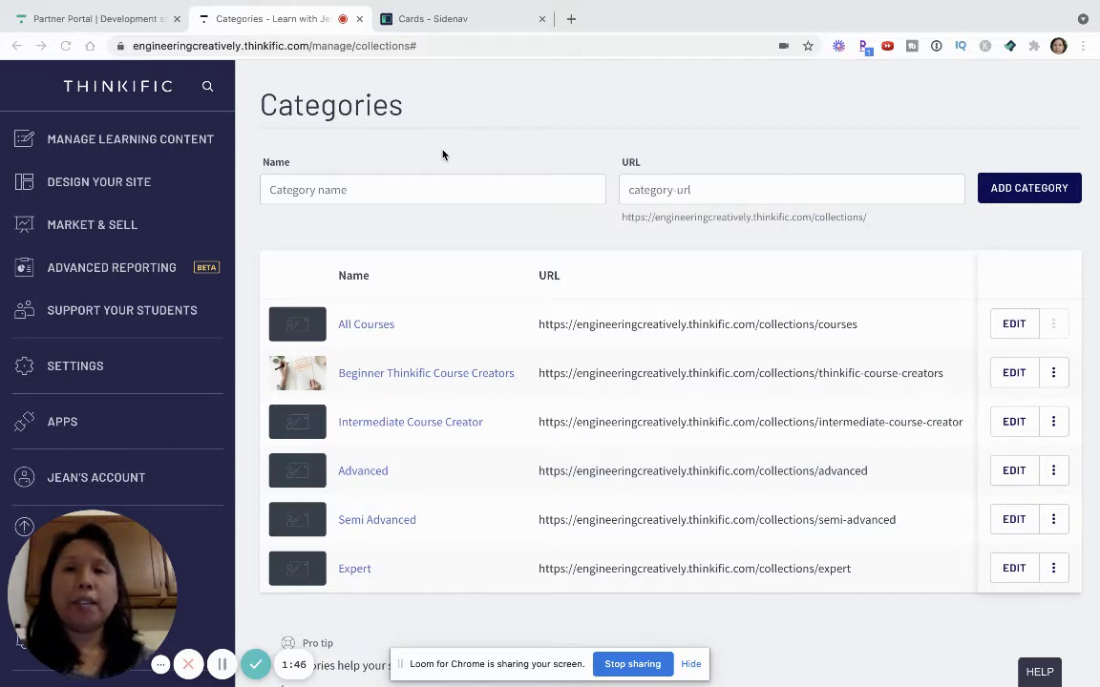
Open the All Courses default page for editing in the Site Builder
left_click(86, 184)
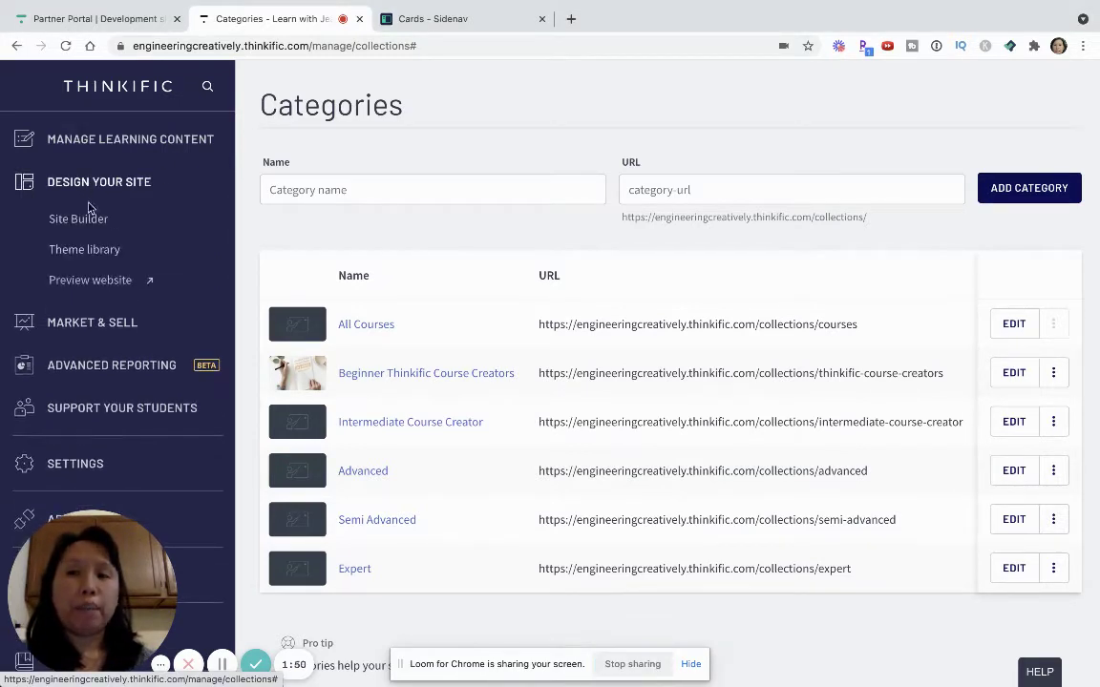
left_click(78, 223)
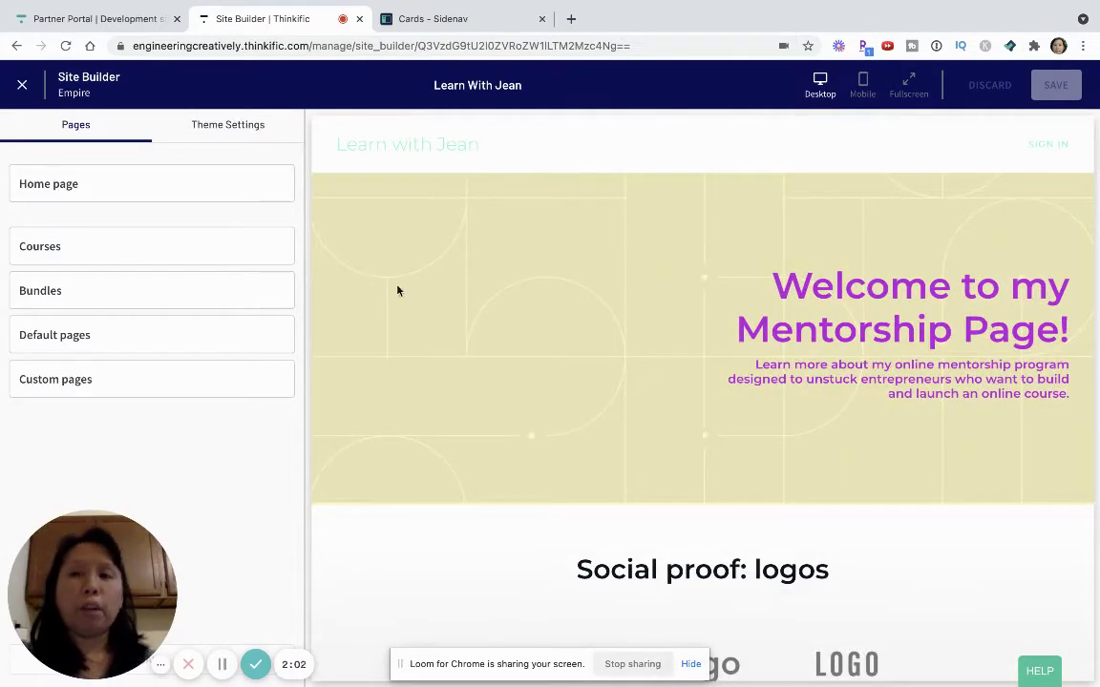
left_click(100, 344)
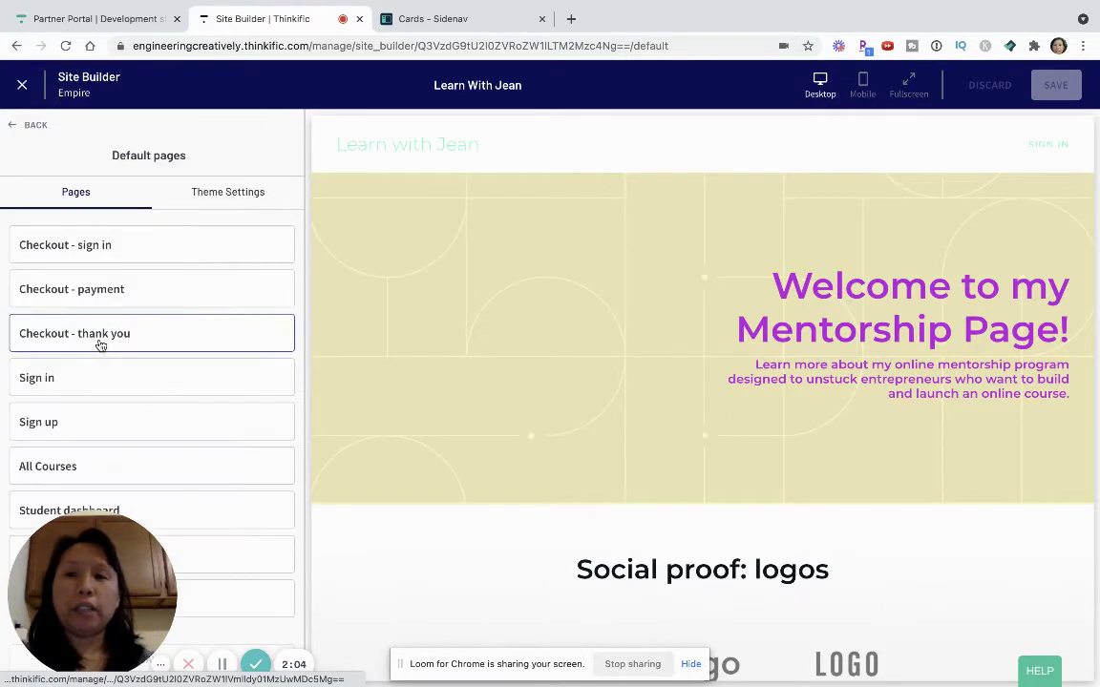
left_click_drag(88, 573, 472, 570)
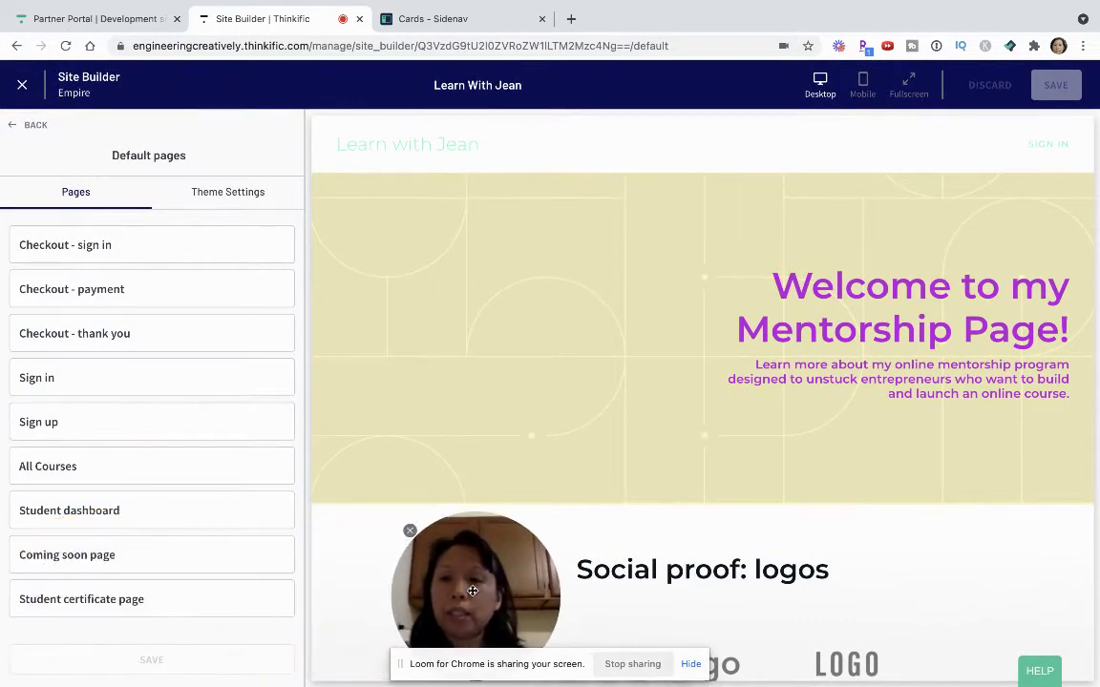
left_click(63, 467)
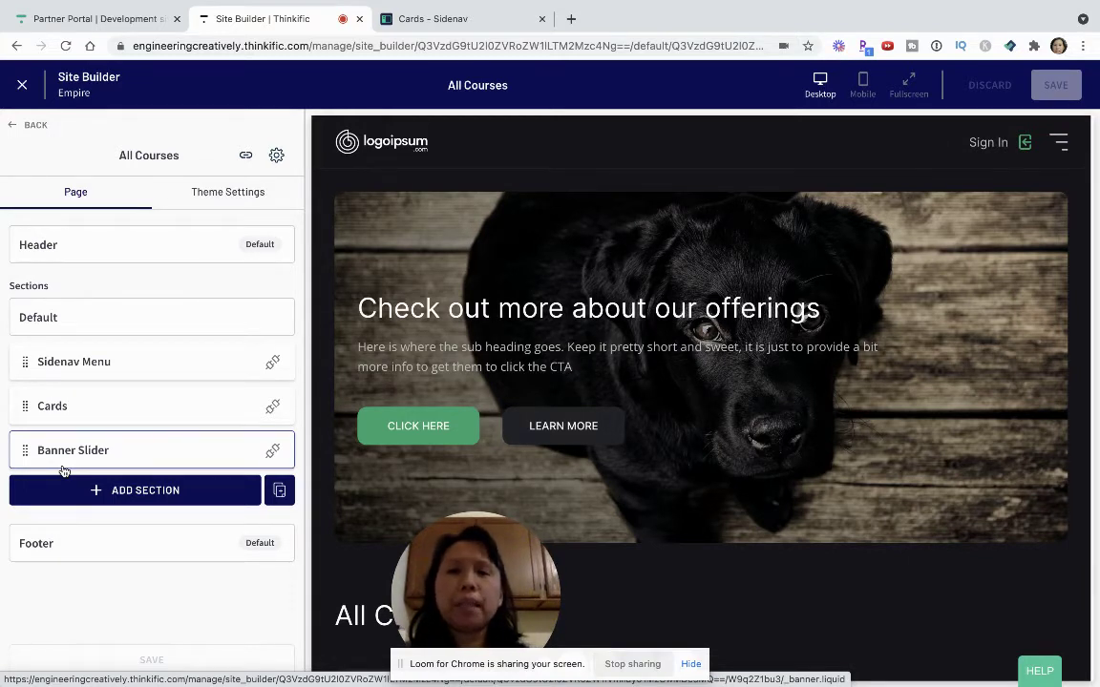
Examine the settings and blocks of the Sidenav Menu section along with the All Courses page preview
left_click(154, 370)
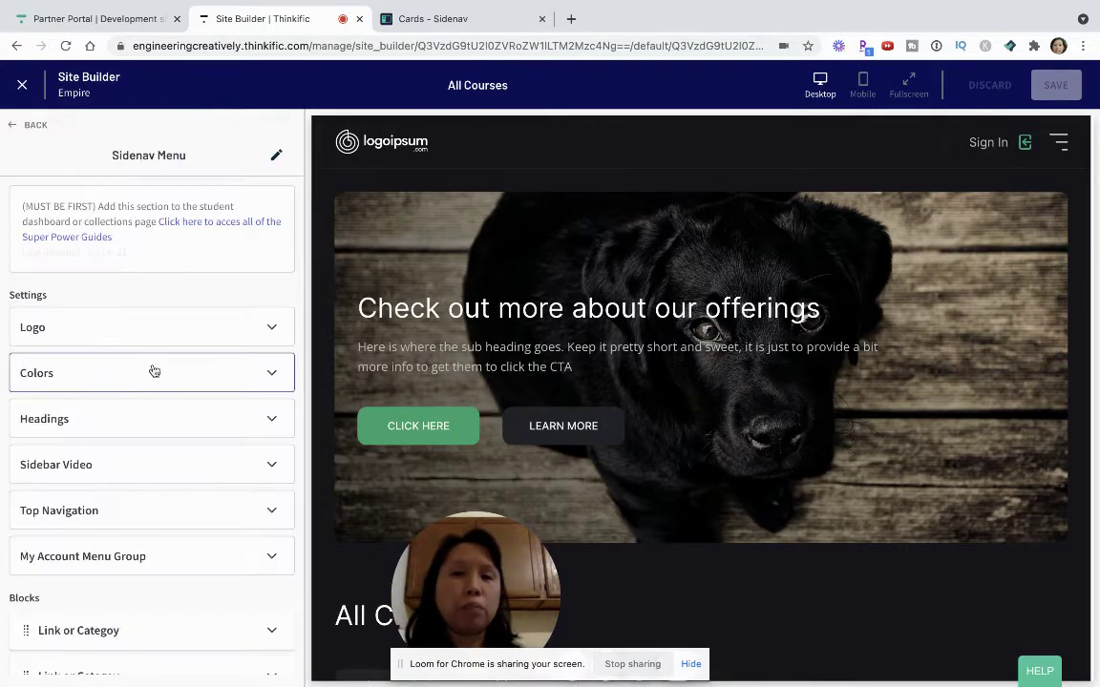
scroll(171, 447, "down", 1)
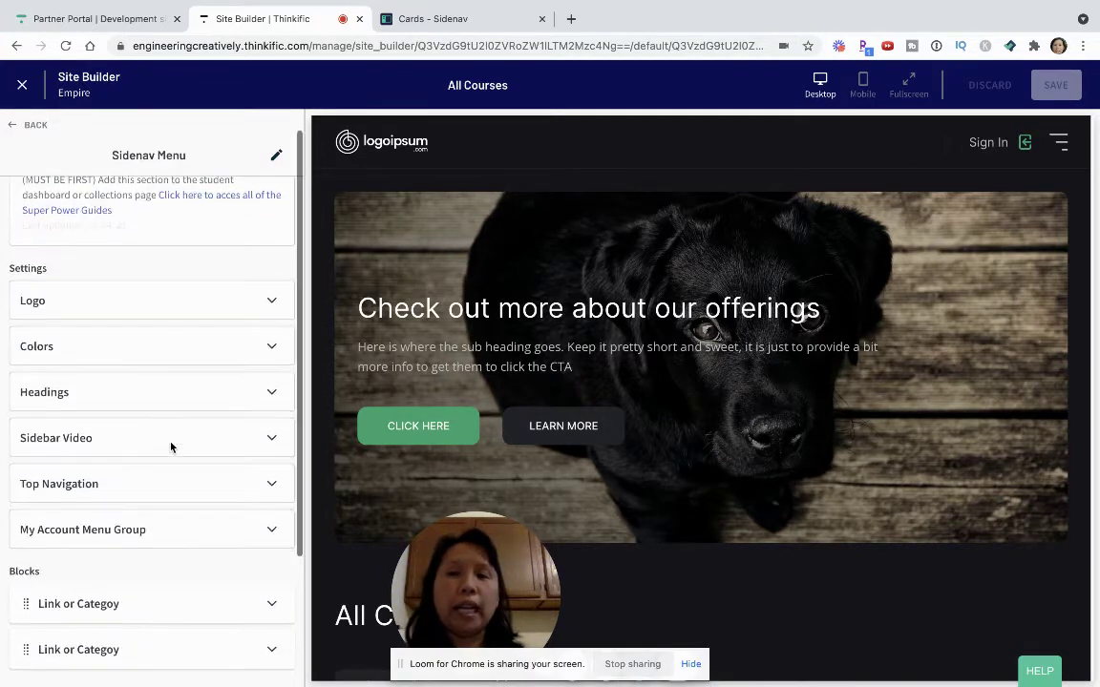
left_click(31, 126)
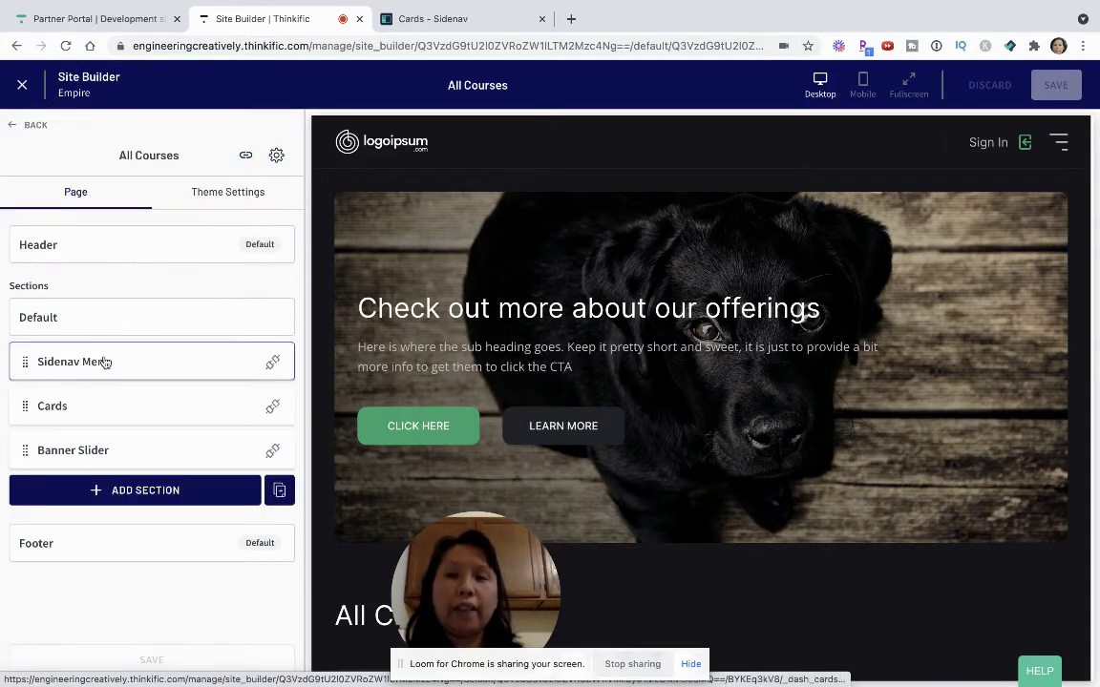
left_click(103, 361)
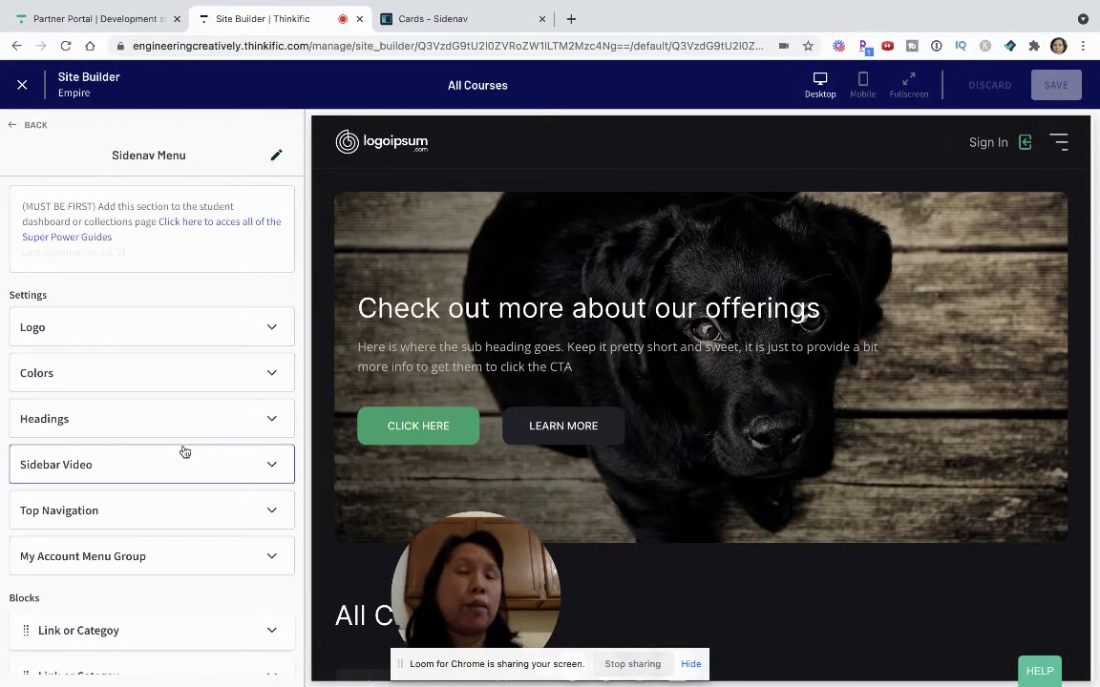
scroll(184, 452, "down", 1)
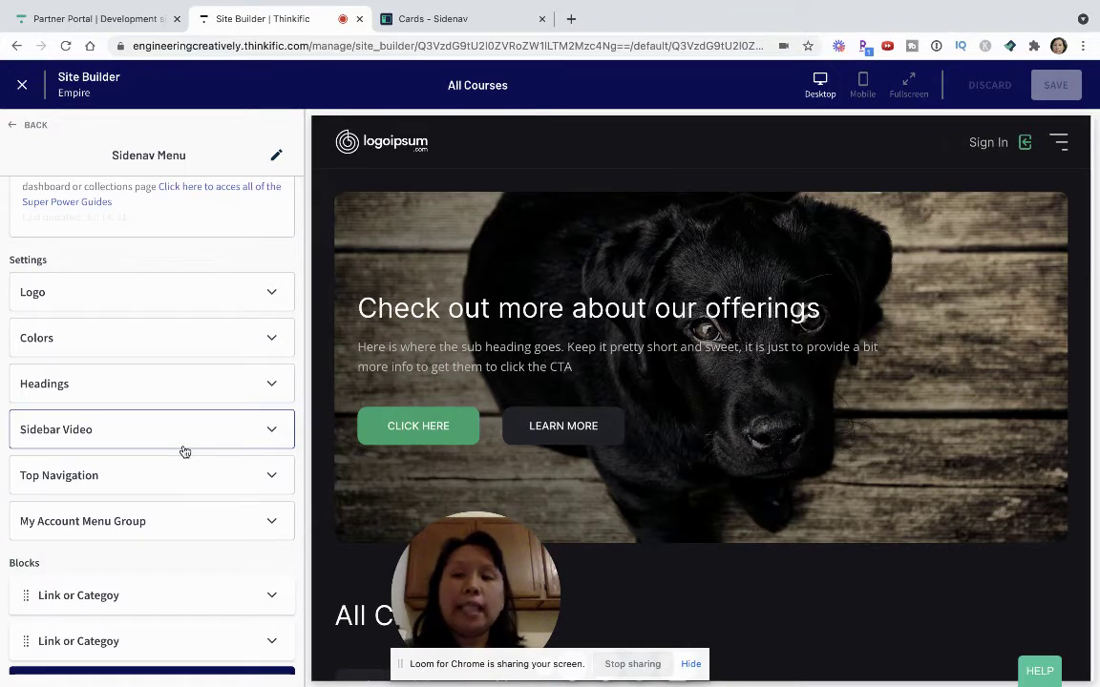
scroll(181, 458, "down", 4)
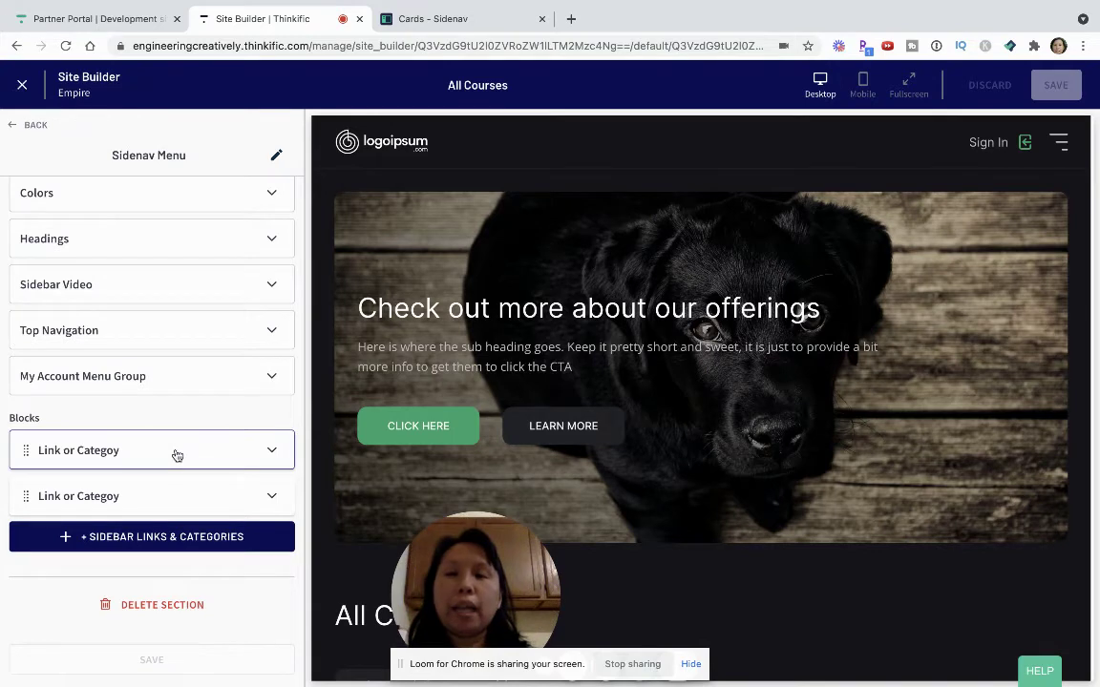
scroll(425, 375, "down", 4)
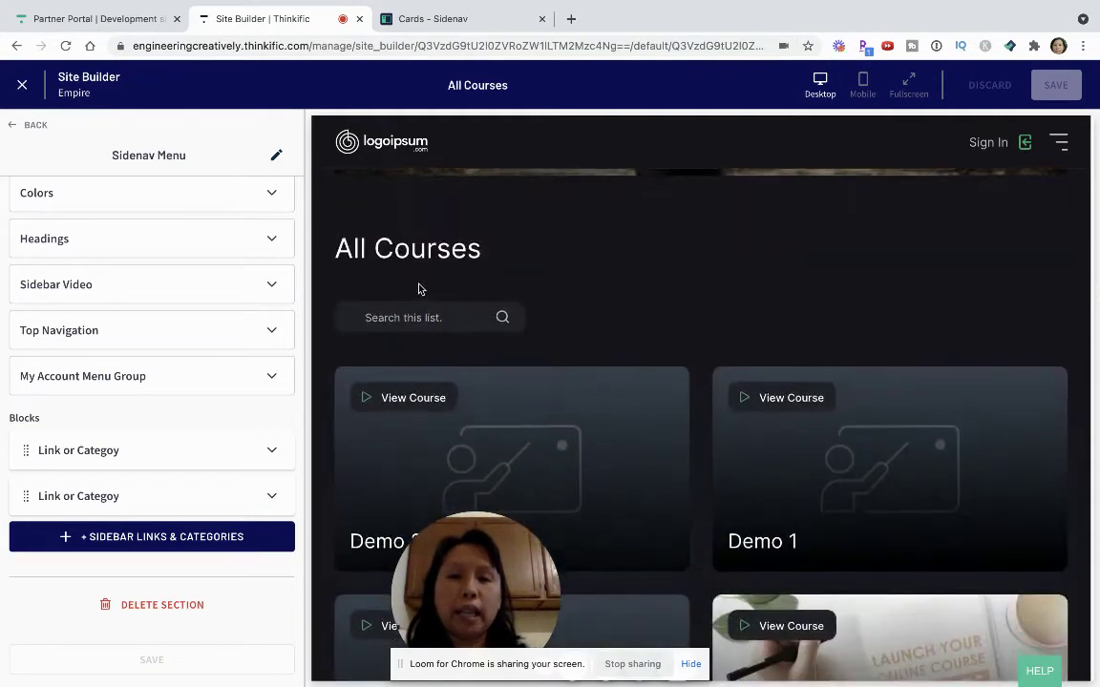
Review the options of the first link or category block in the Sidenav Menu, and return to the page's section list
left_click(184, 461)
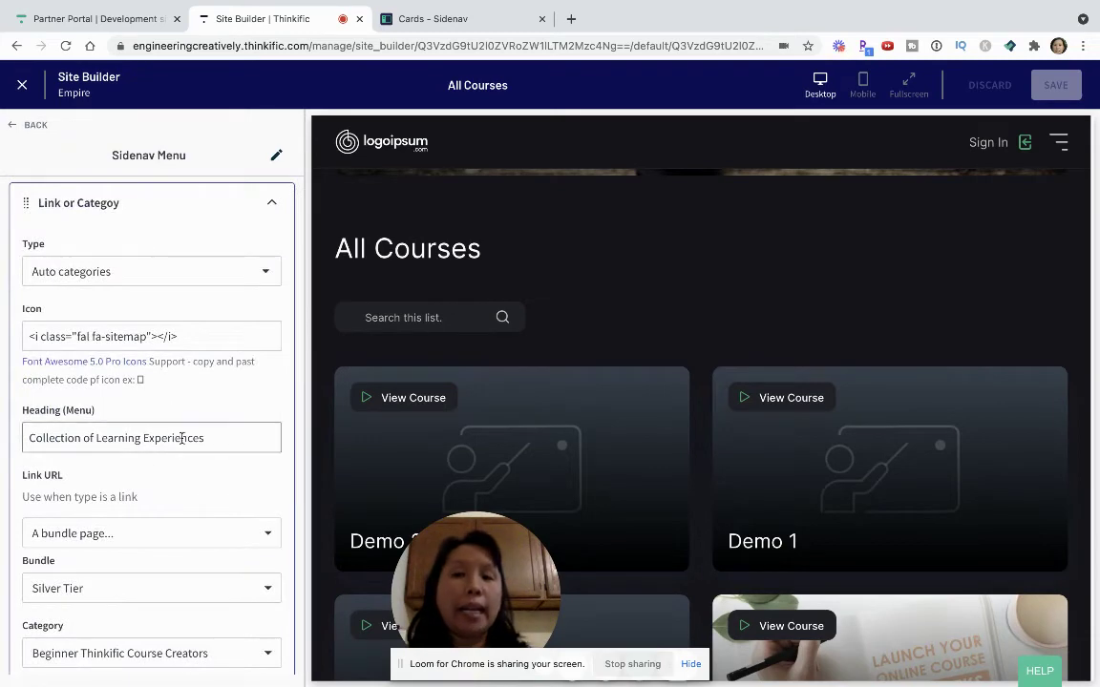
scroll(181, 438, "down", 3)
scroll(182, 442, "up", 7)
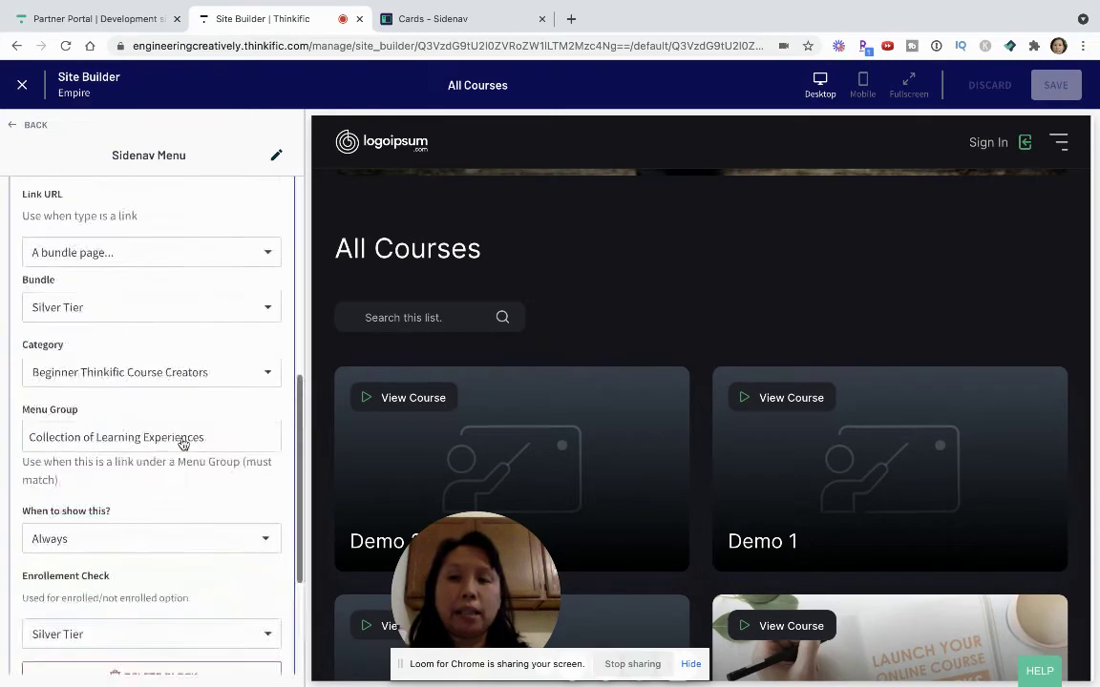
left_click(21, 124)
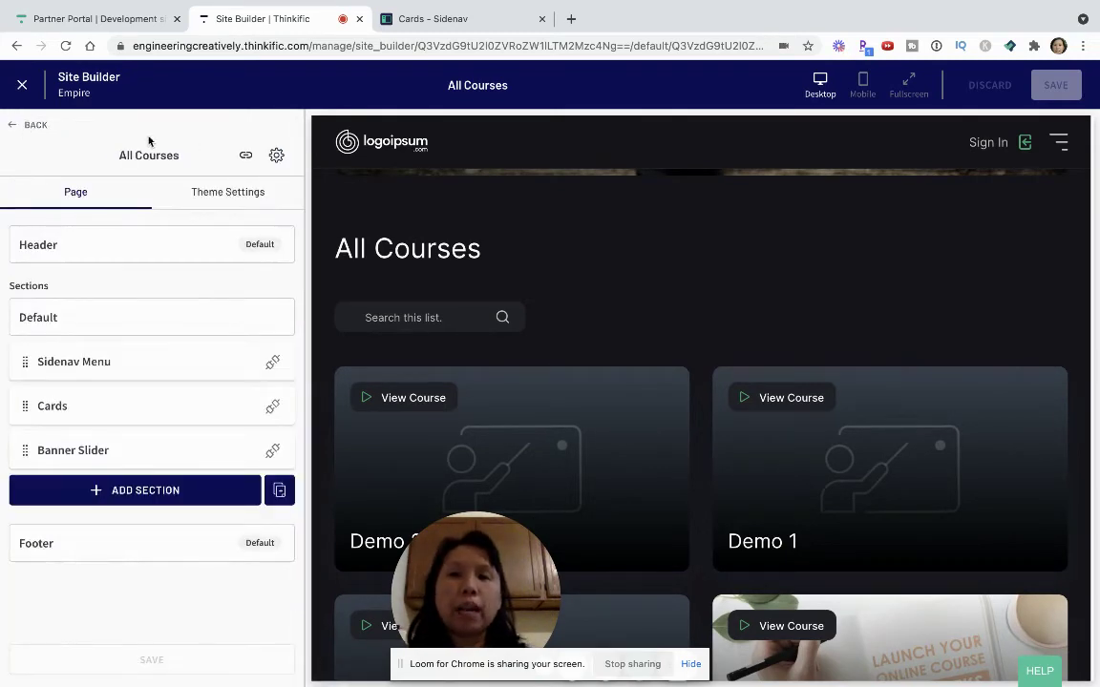
Reopen the All Courses default page and search the available new sections for "card", without adding one
left_click(31, 128)
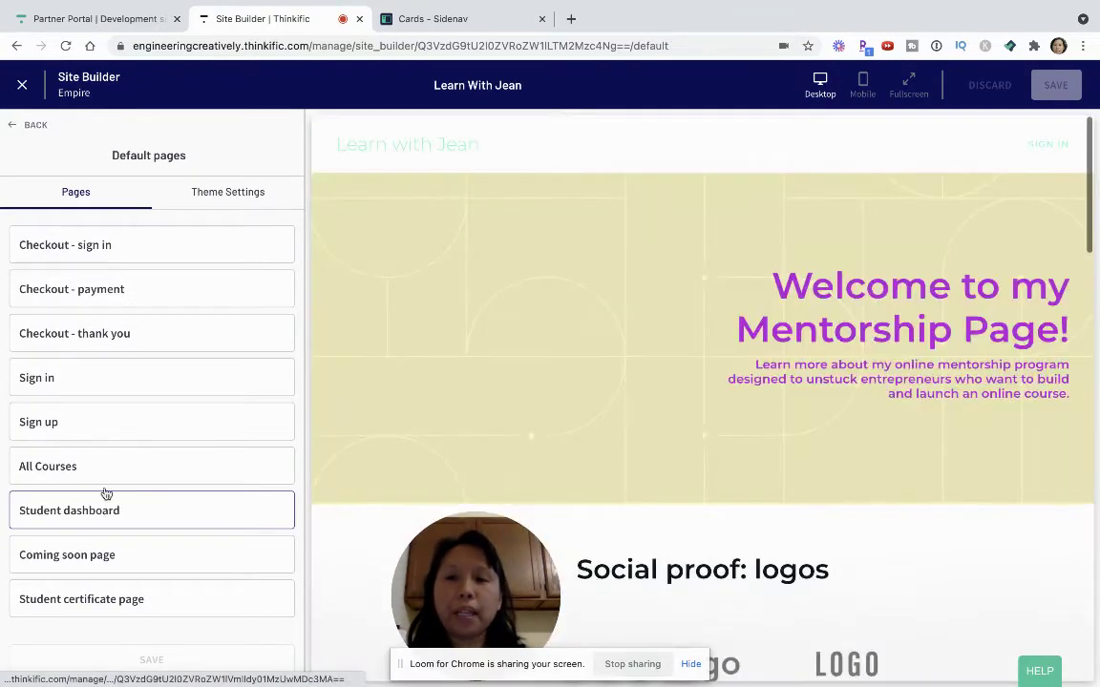
left_click(99, 468)
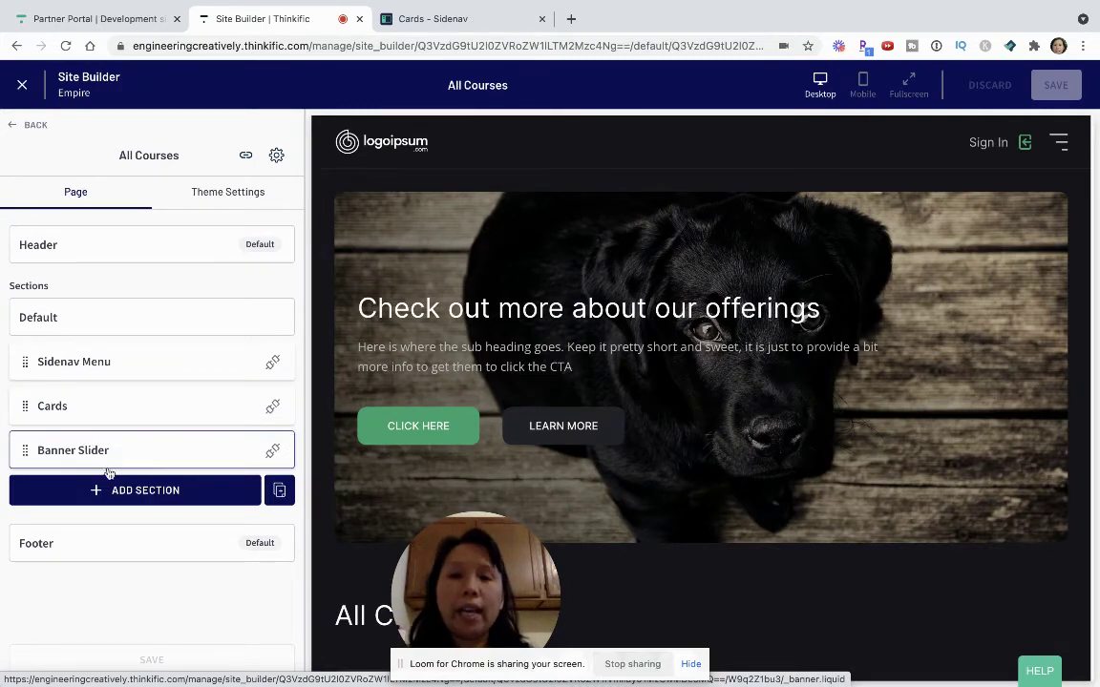
left_click(141, 493)
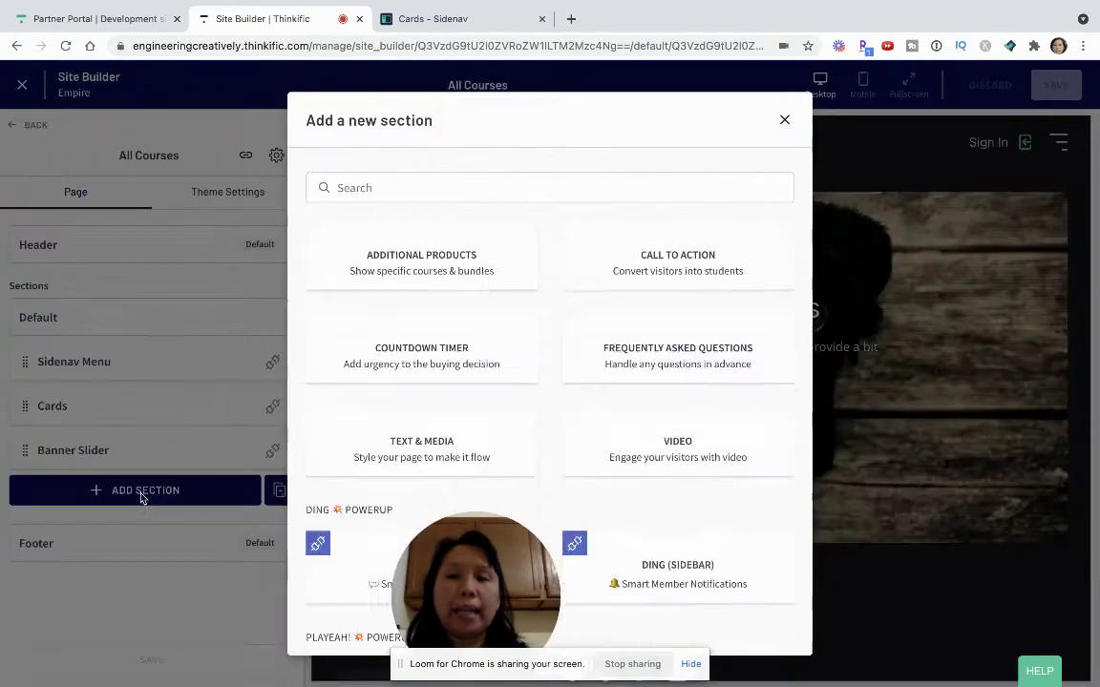
left_click(453, 191)
type("card")
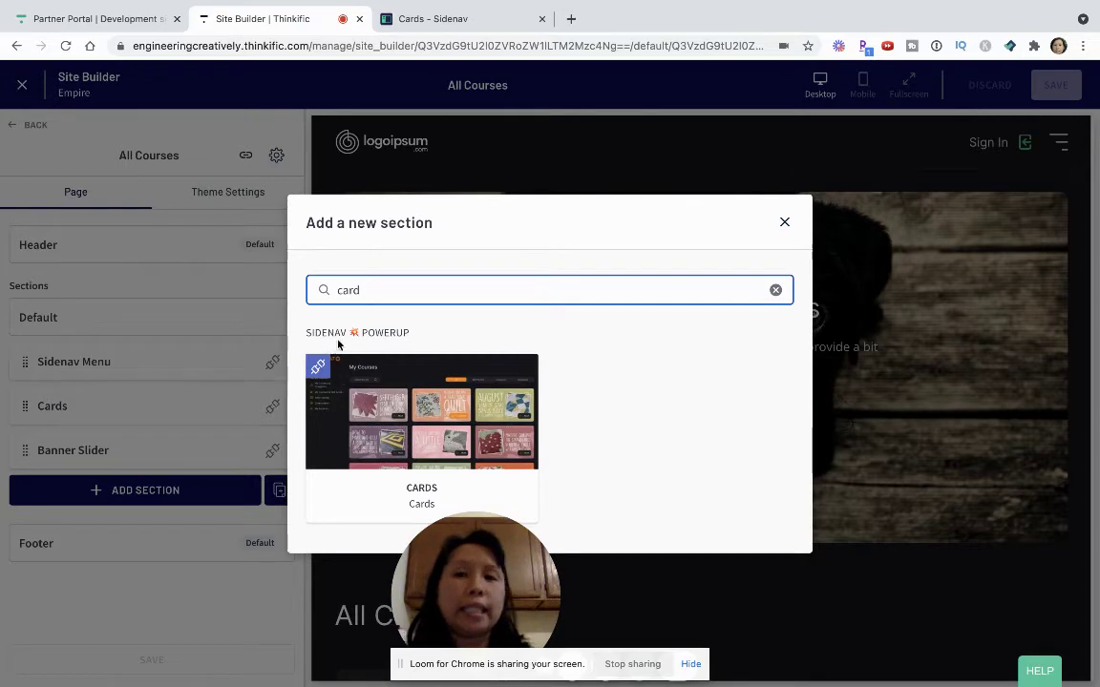
left_click(785, 223)
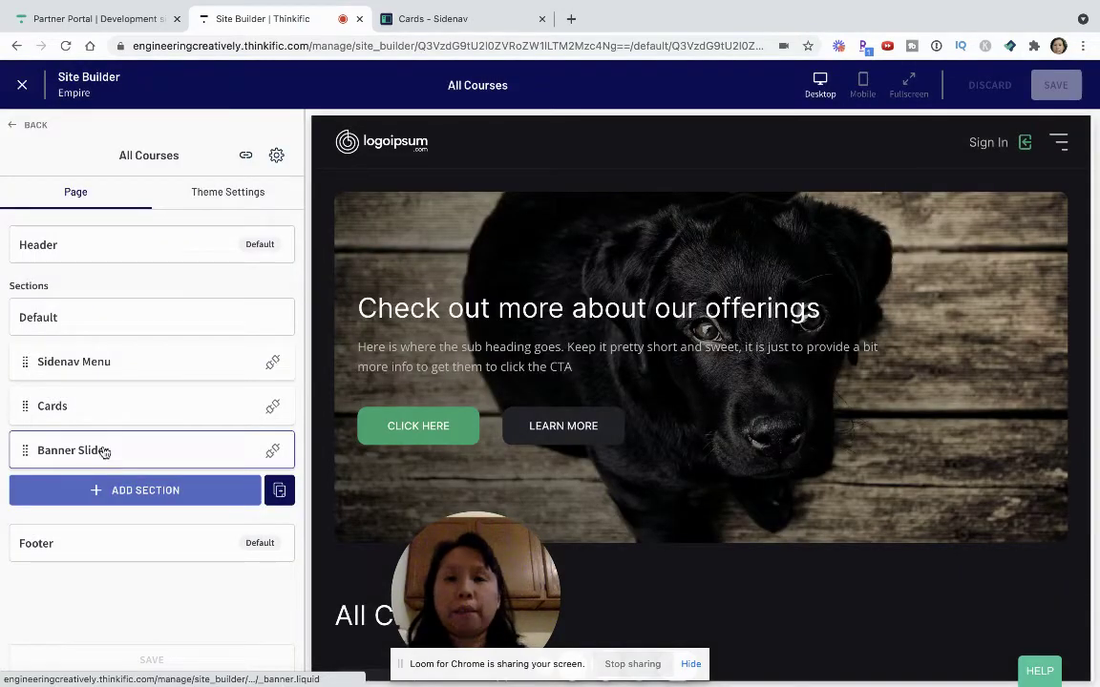
Open the existing Cards section and review its Section Type settings, including the upsell bundle, link type, product and checkout price
left_click(137, 408)
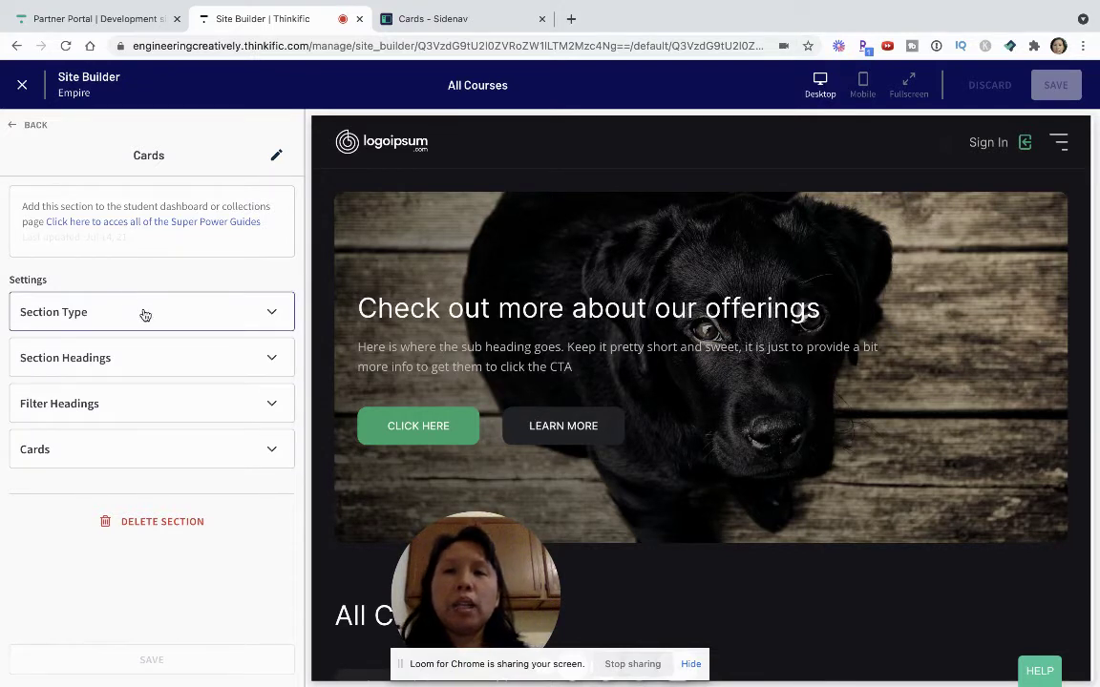
left_click(33, 127)
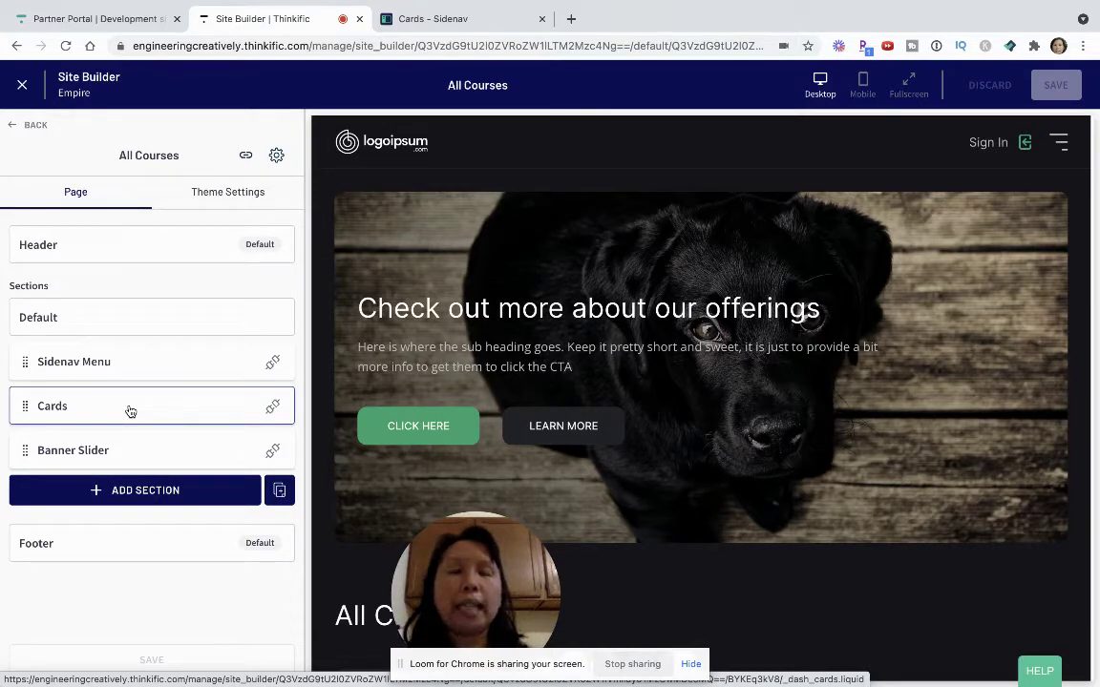
left_click(130, 411)
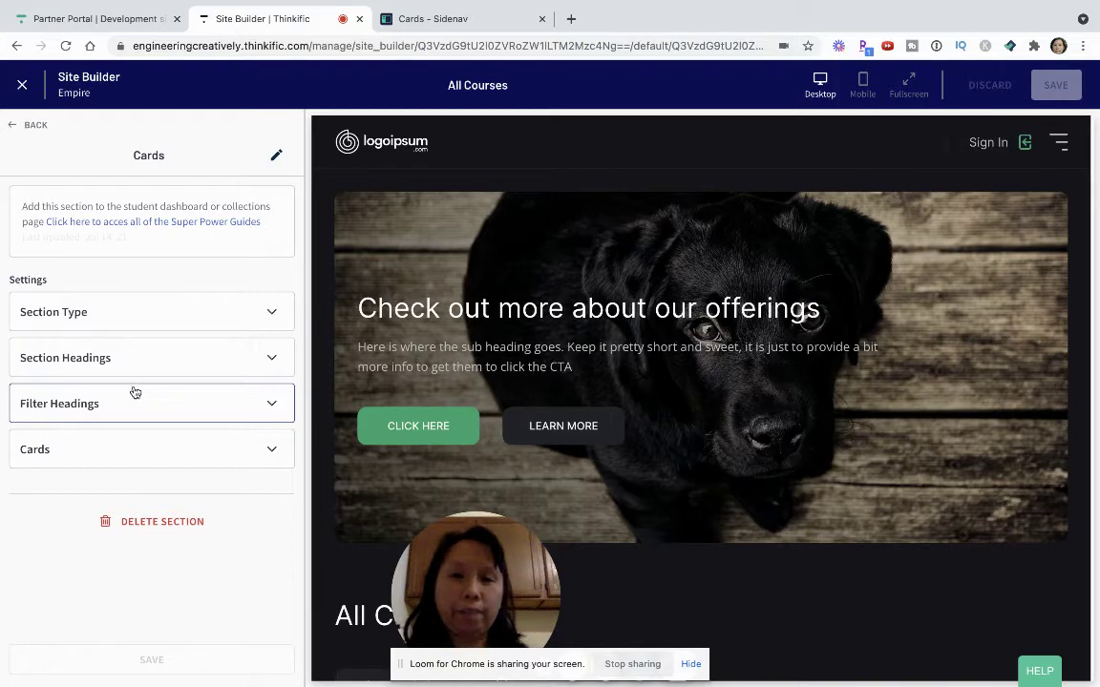
left_click(180, 316)
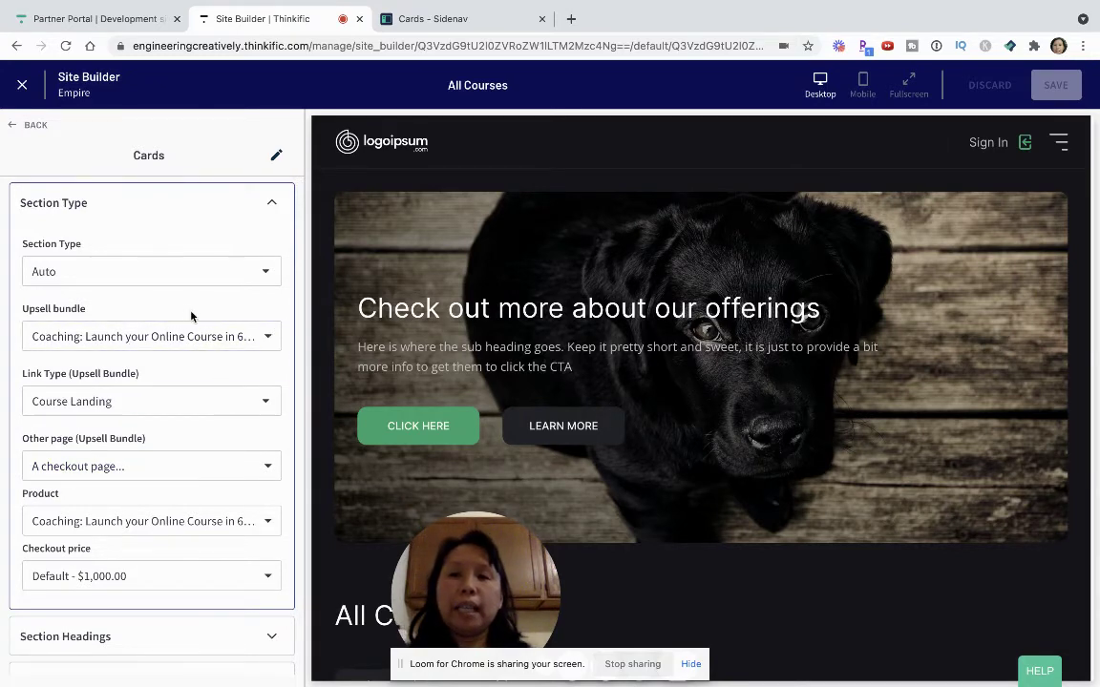
scroll(196, 299, "up", 2)
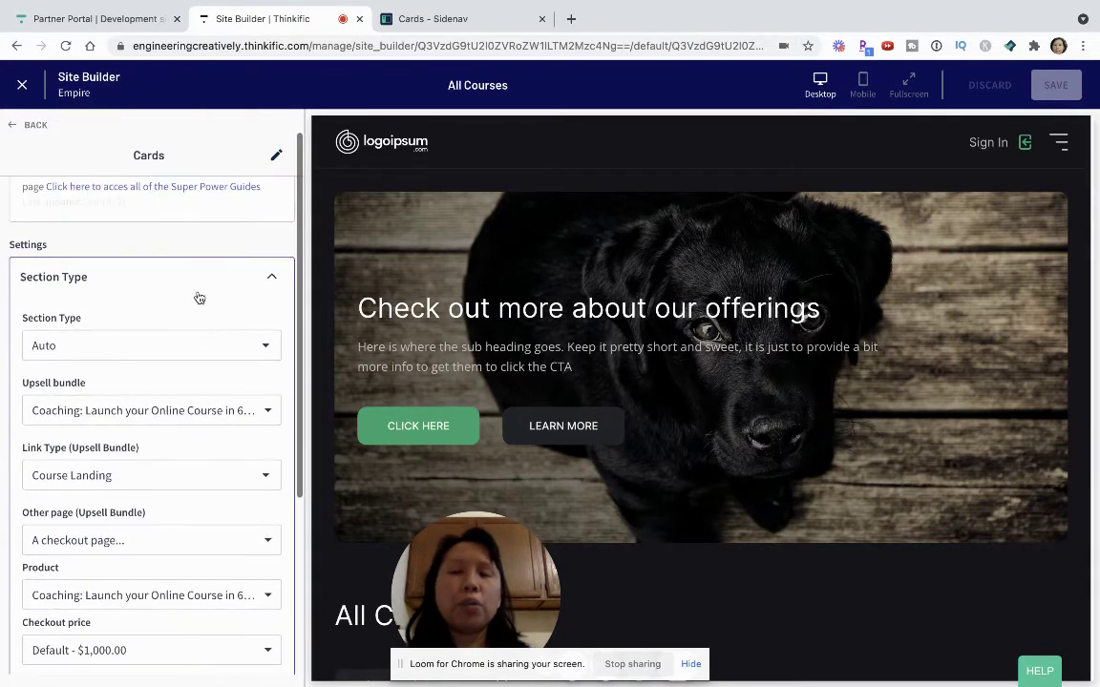
scroll(201, 365, "down", 2)
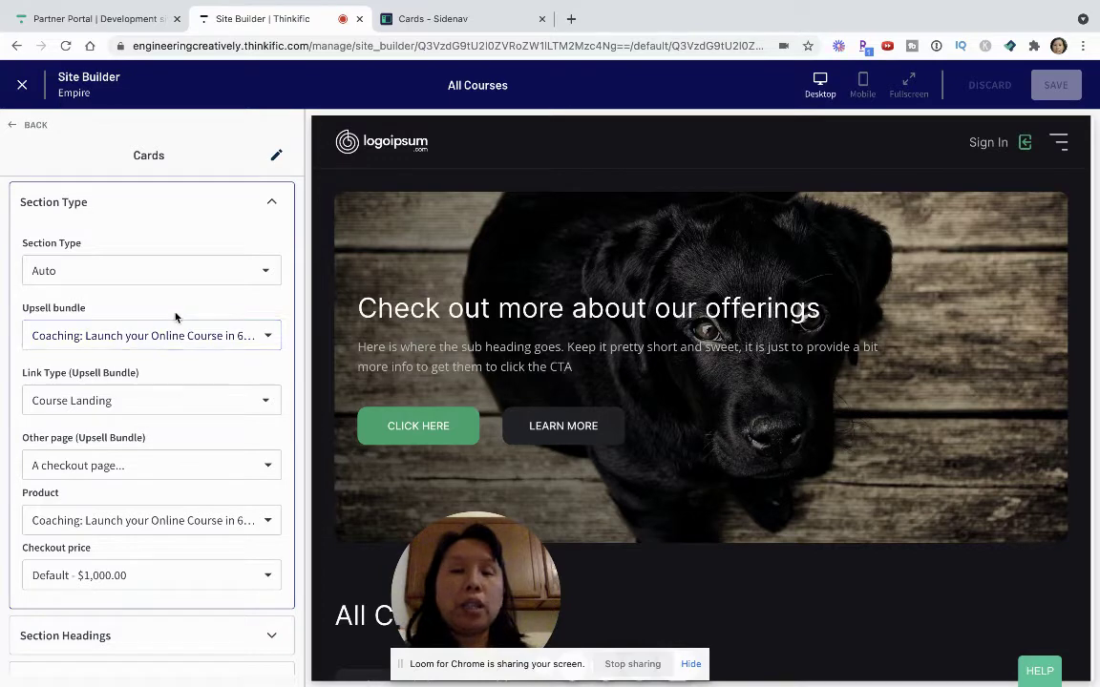
scroll(184, 387, "down", 3)
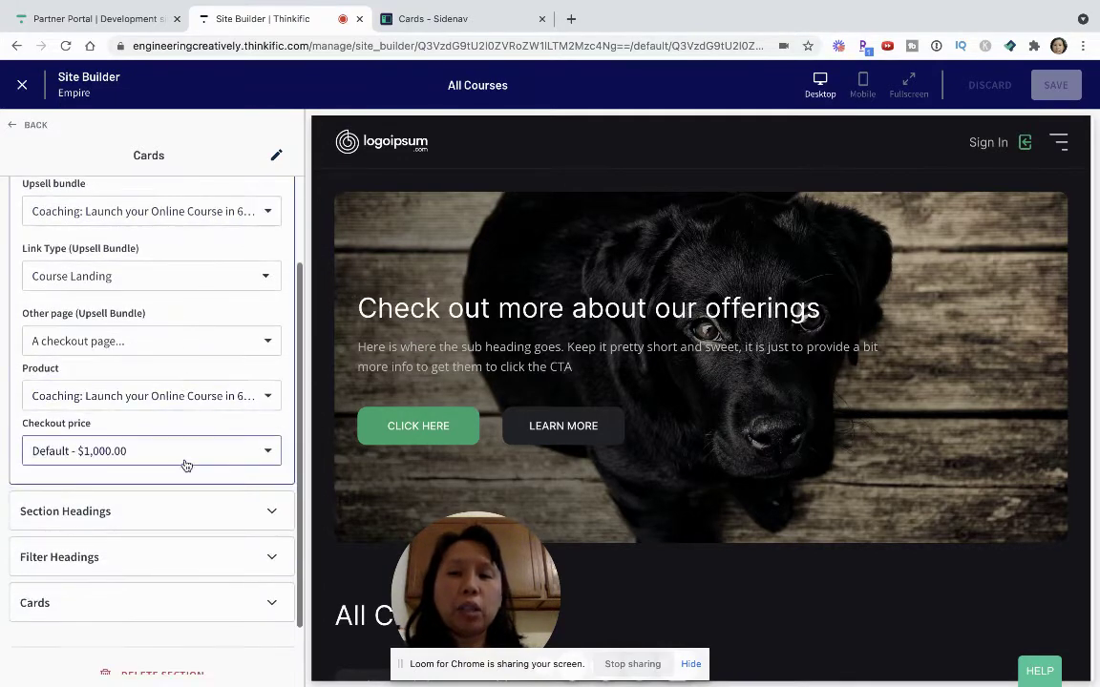
scroll(195, 374, "down", 2)
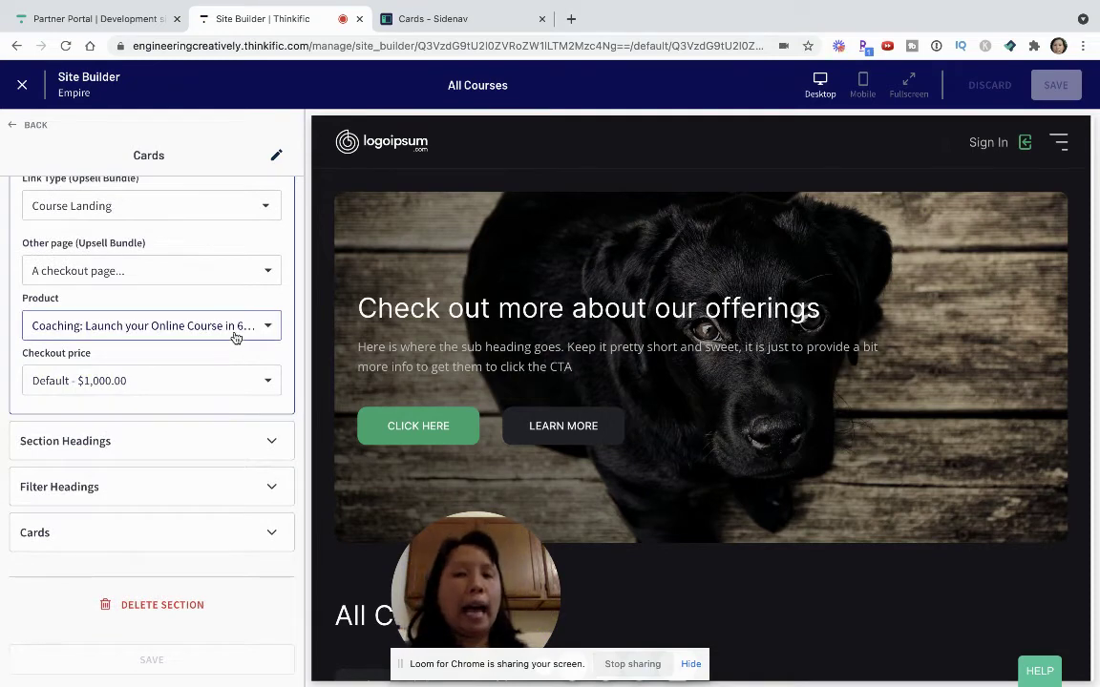
Review the Section Headings settings of the Cards section, including the default heading, category heading and no-results text
left_click(186, 447)
left_click(117, 272)
left_click(119, 272)
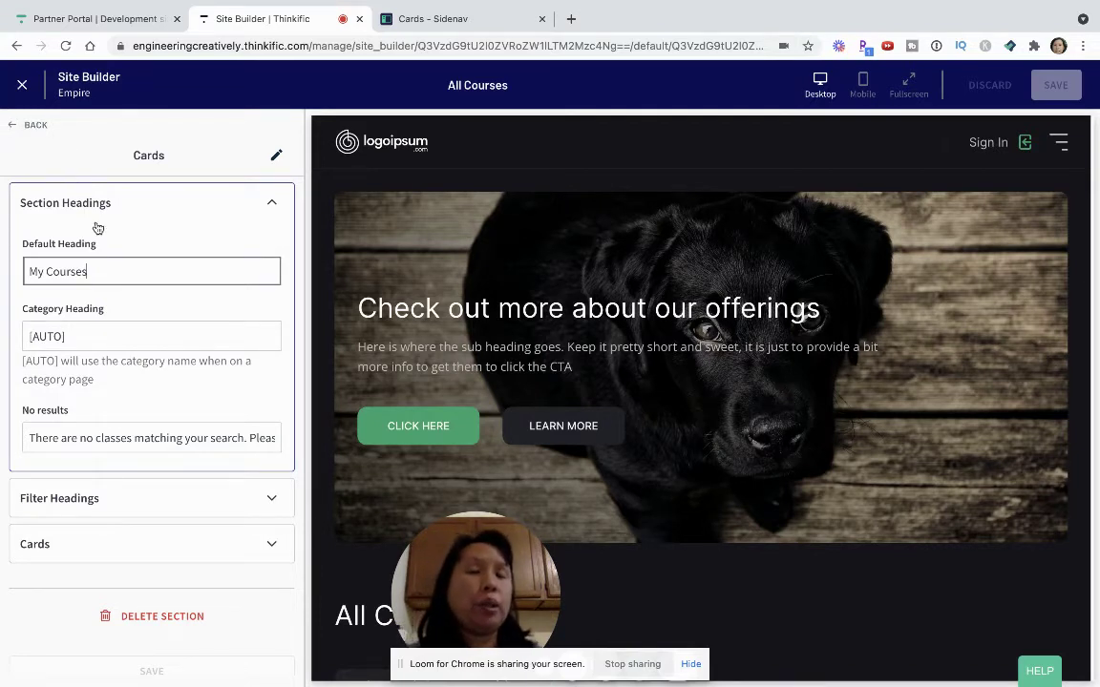
scroll(153, 361, "down", 1)
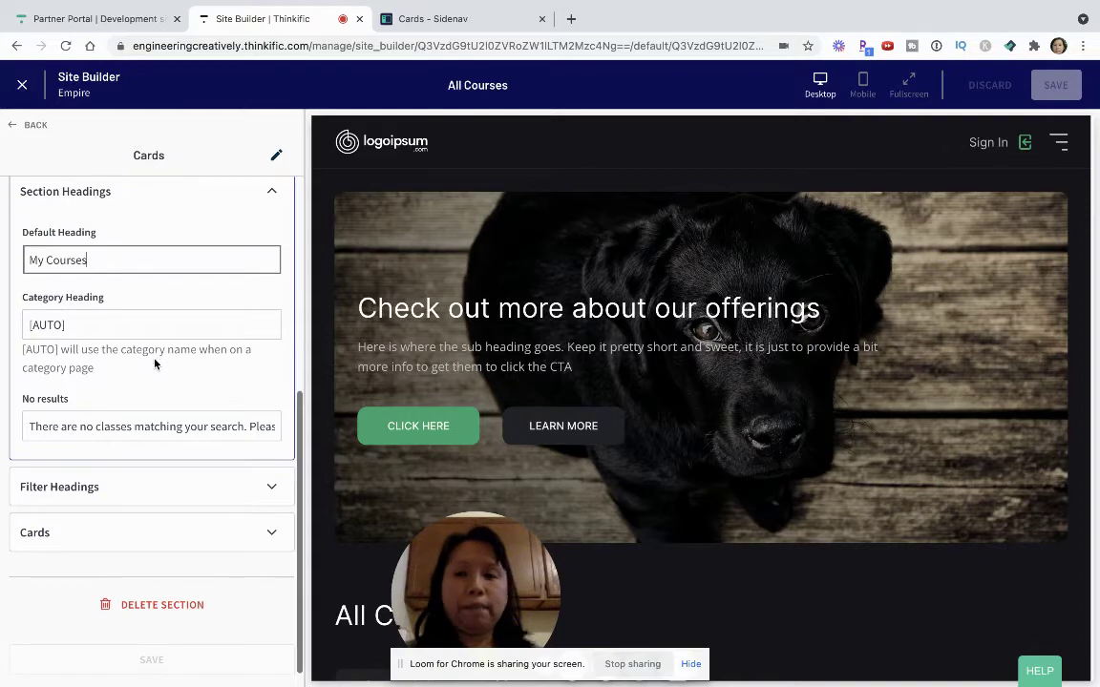
Review the Filter Headings settings of the Cards section, including the visibility option, search placeholder and filter status labels
left_click(188, 489)
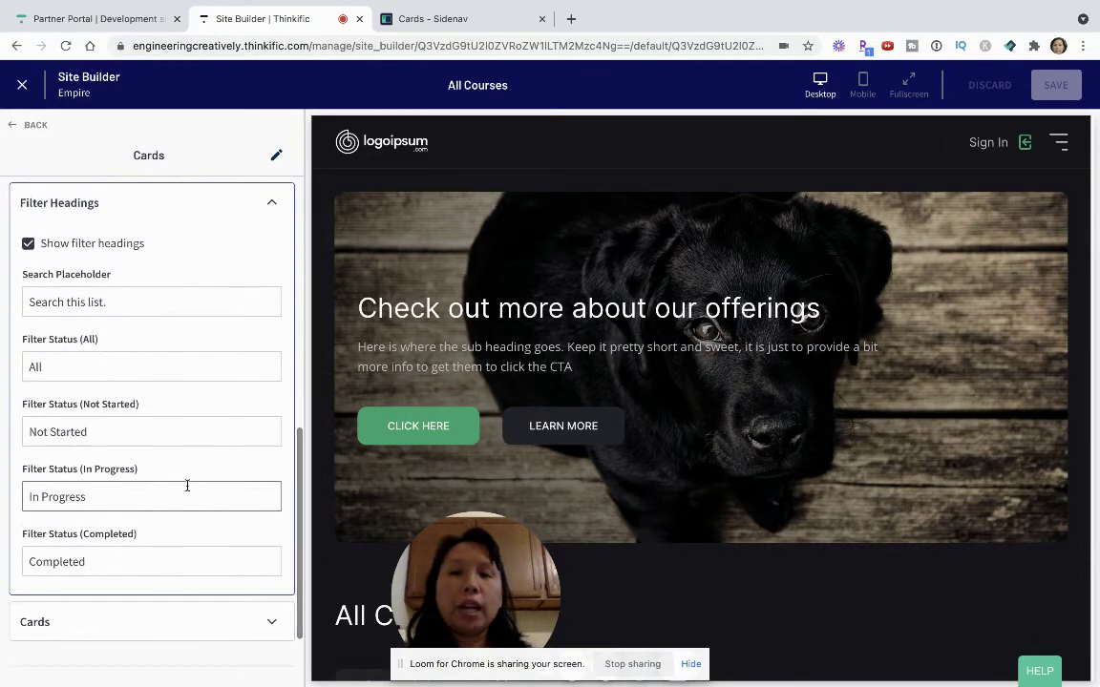
scroll(193, 391, "down", 2)
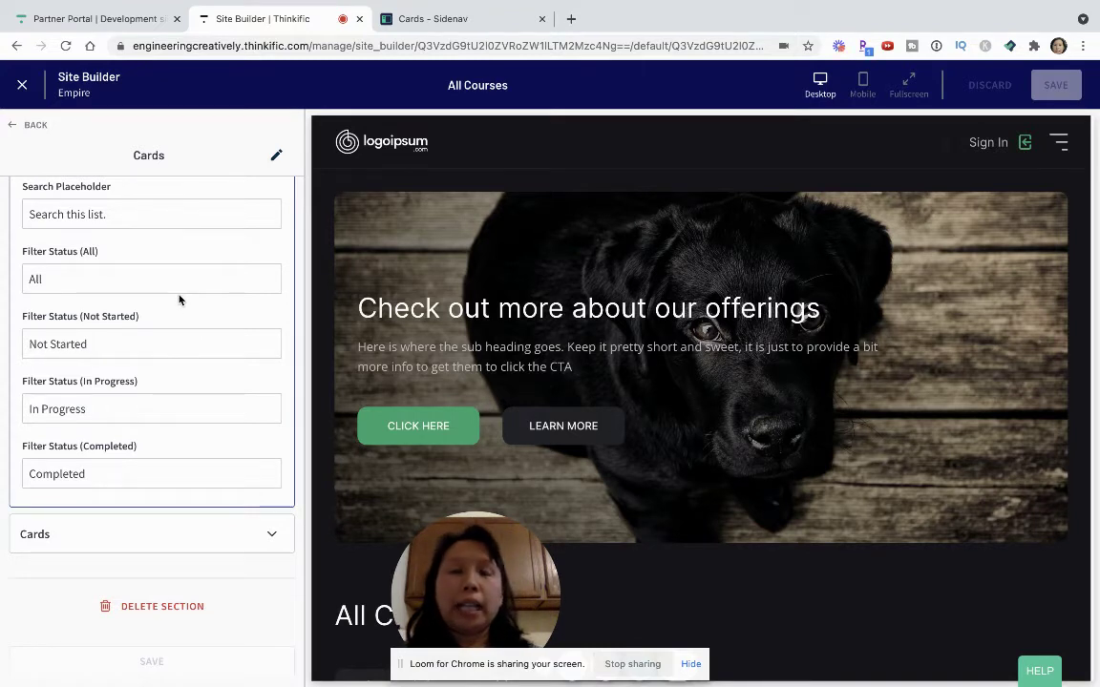
scroll(178, 300, "up", 1)
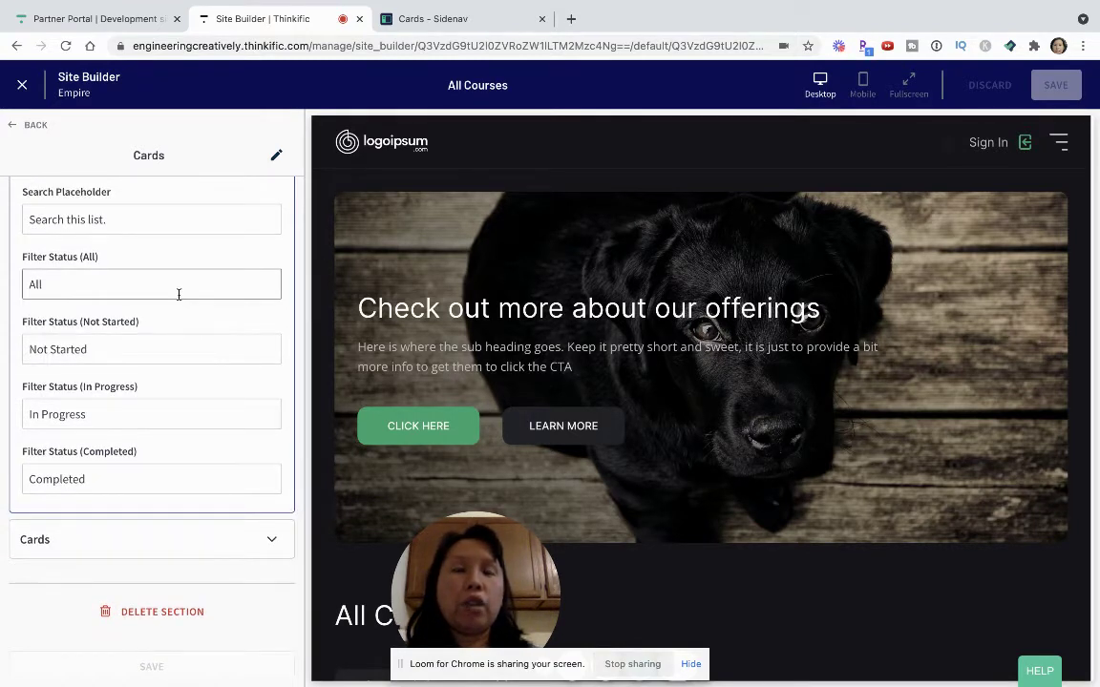
scroll(179, 295, "up", 1)
scroll(179, 298, "up", 3)
scroll(179, 300, "up", 1)
scroll(178, 300, "up", 1)
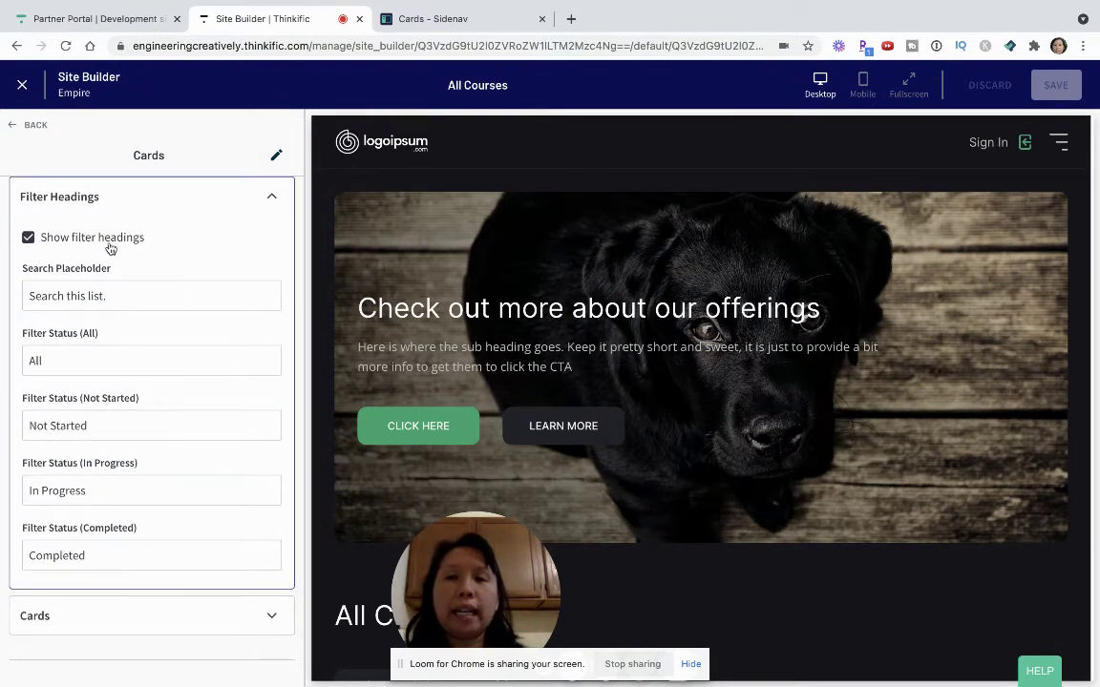
scroll(115, 245, "up", 1)
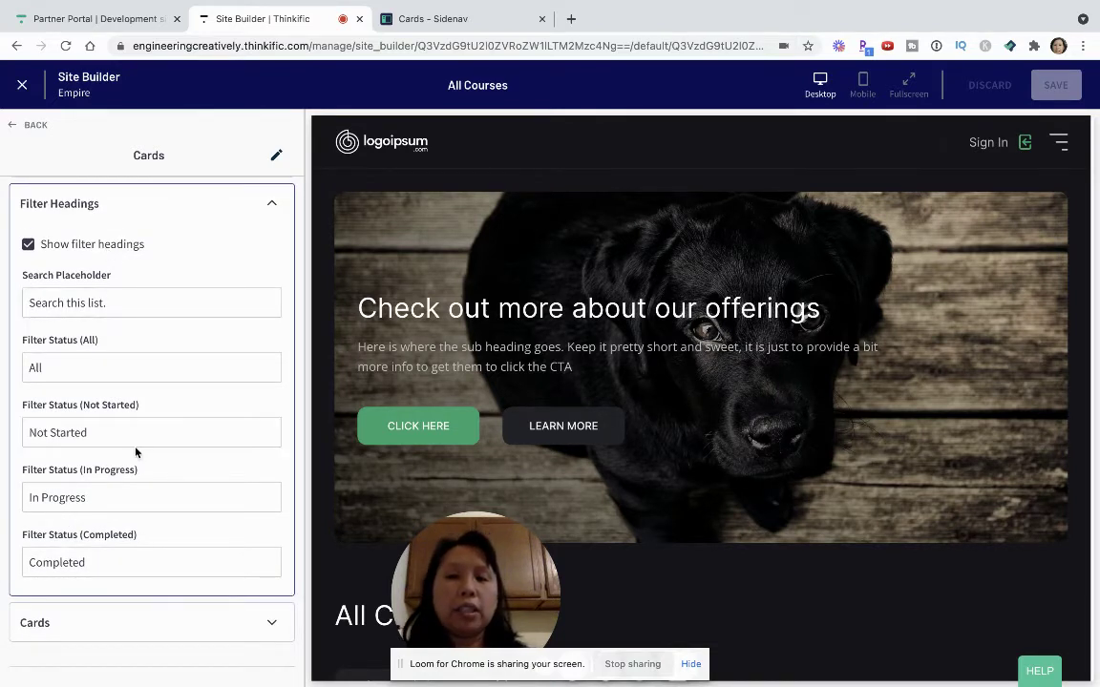
Recheck the search placeholder and the All, Not Started, In Progress and Completed filter labels of the Cards section
scroll(136, 452, "down", 2)
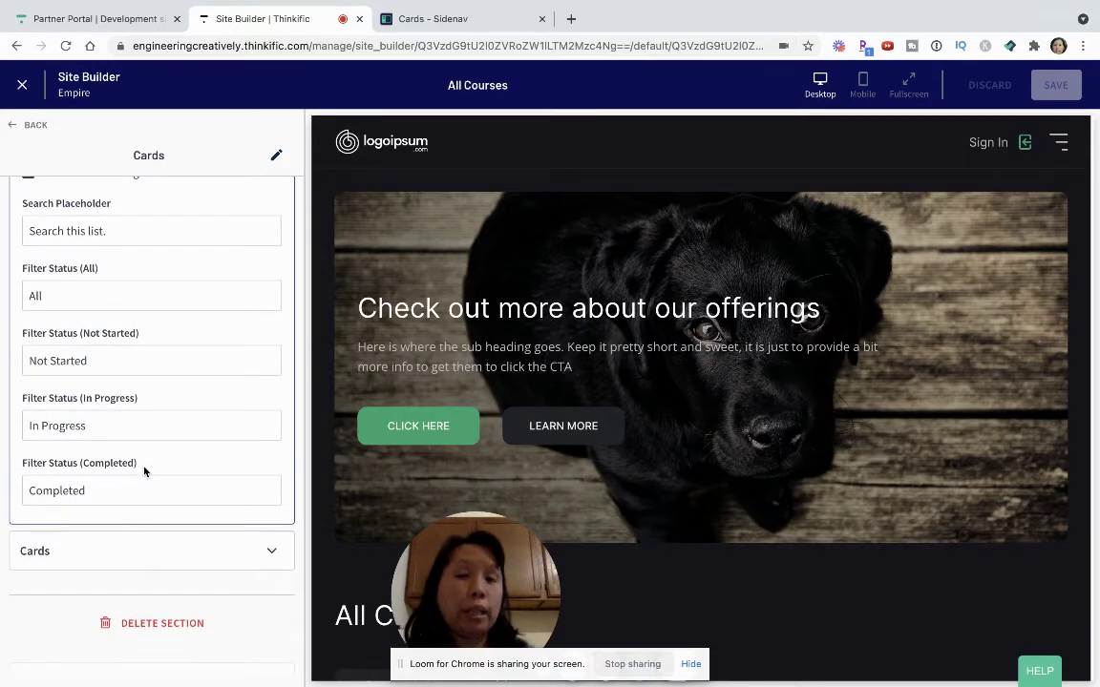
scroll(145, 469, "down", 1)
scroll(143, 467, "up", 1)
scroll(143, 467, "up", 1)
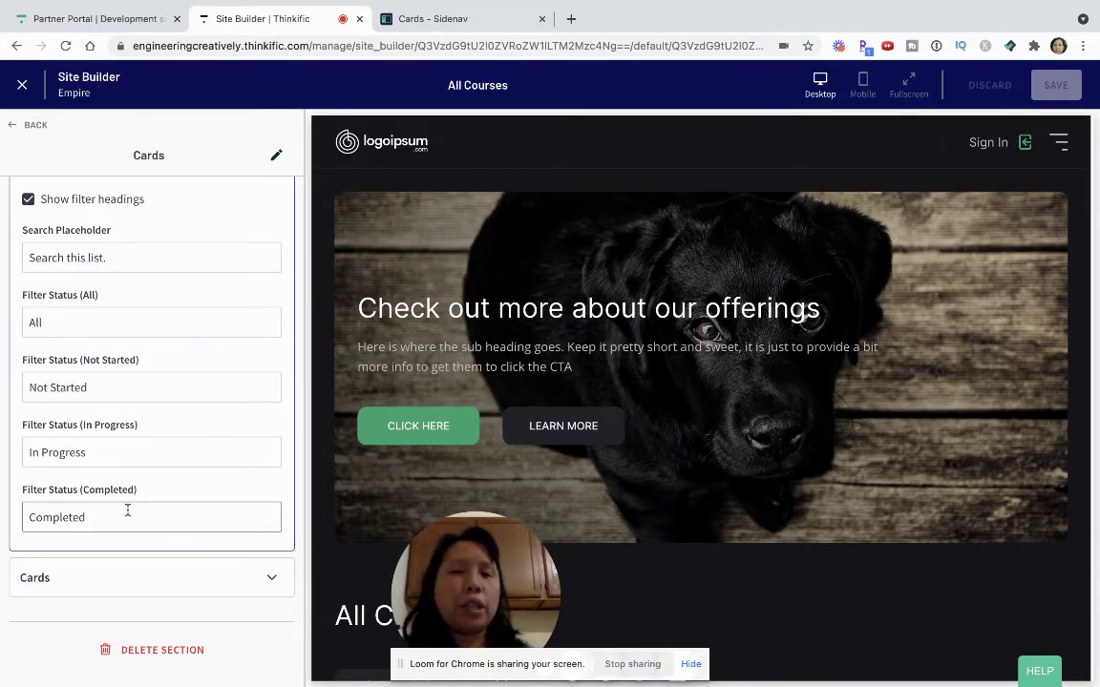
scroll(127, 511, "down", 1)
scroll(150, 394, "down", 1)
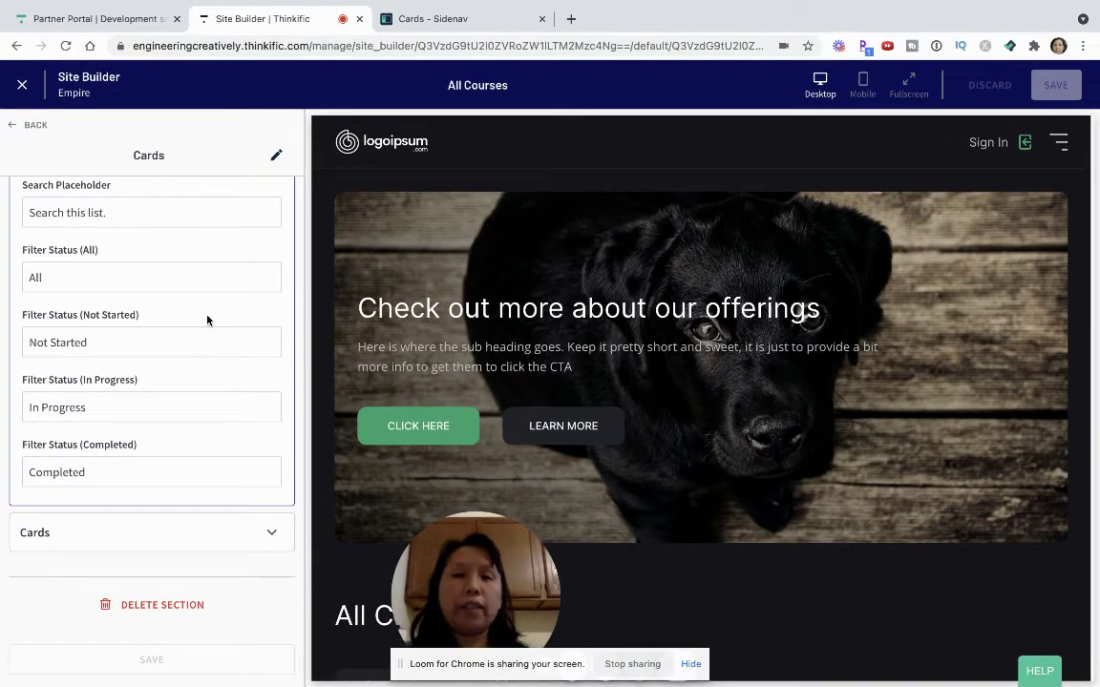
scroll(189, 285, "up", 3)
scroll(190, 292, "down", 3)
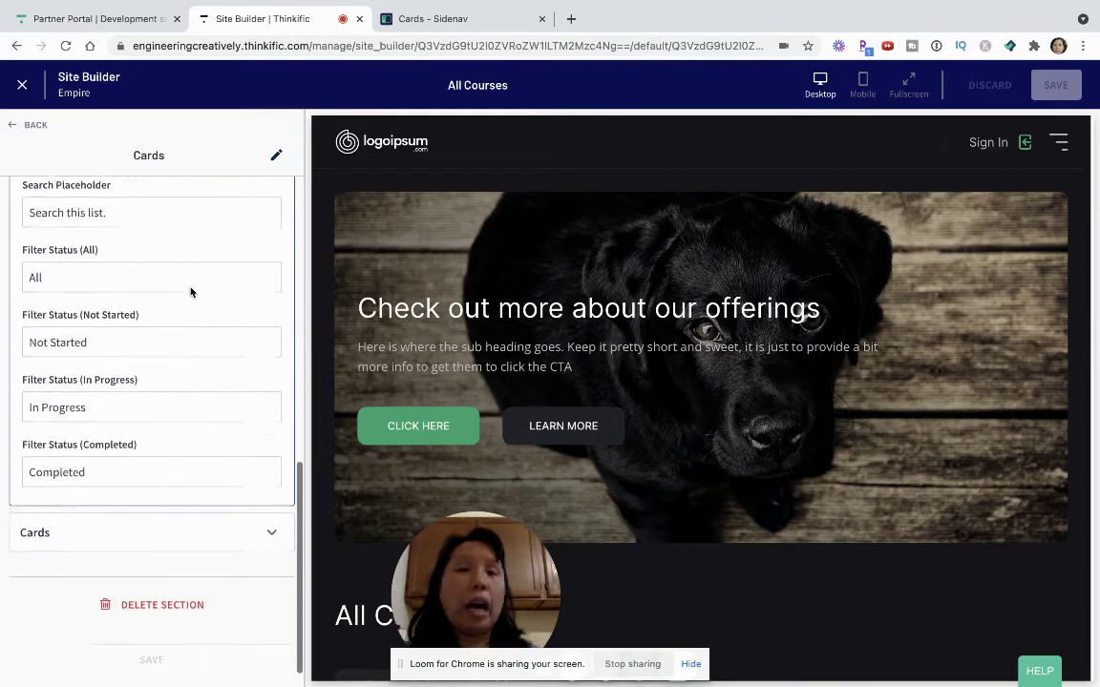
Open the card settings of the Cards section and examine the dashboard link type options and style type
left_click(211, 534)
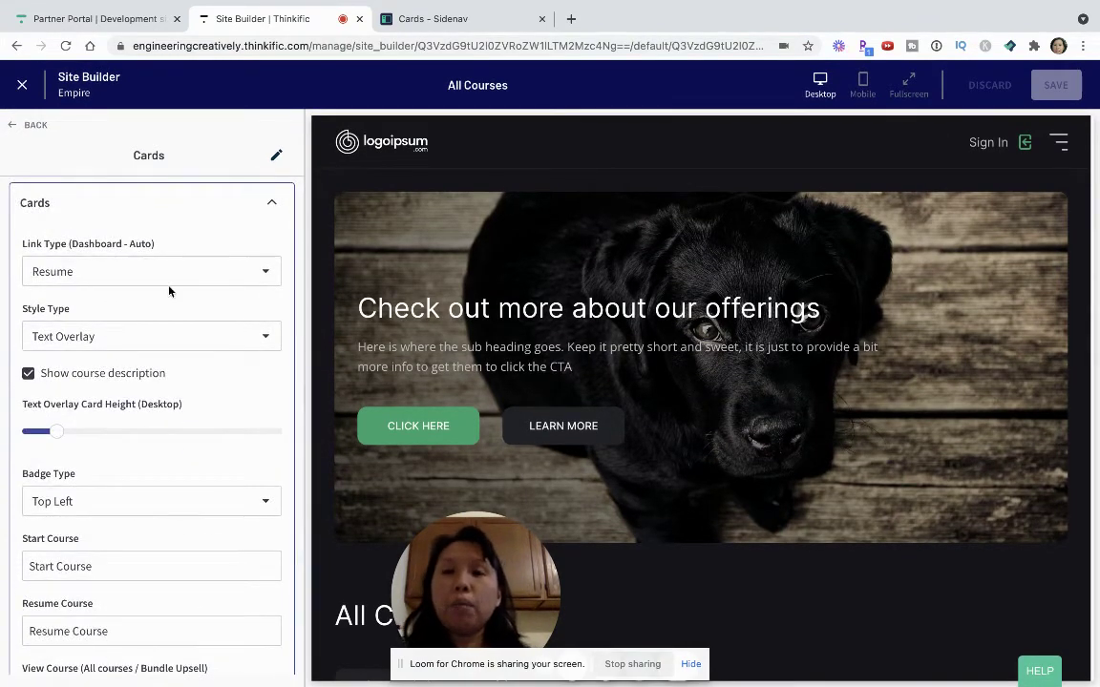
scroll(169, 291, "down", 2)
scroll(169, 291, "up", 3)
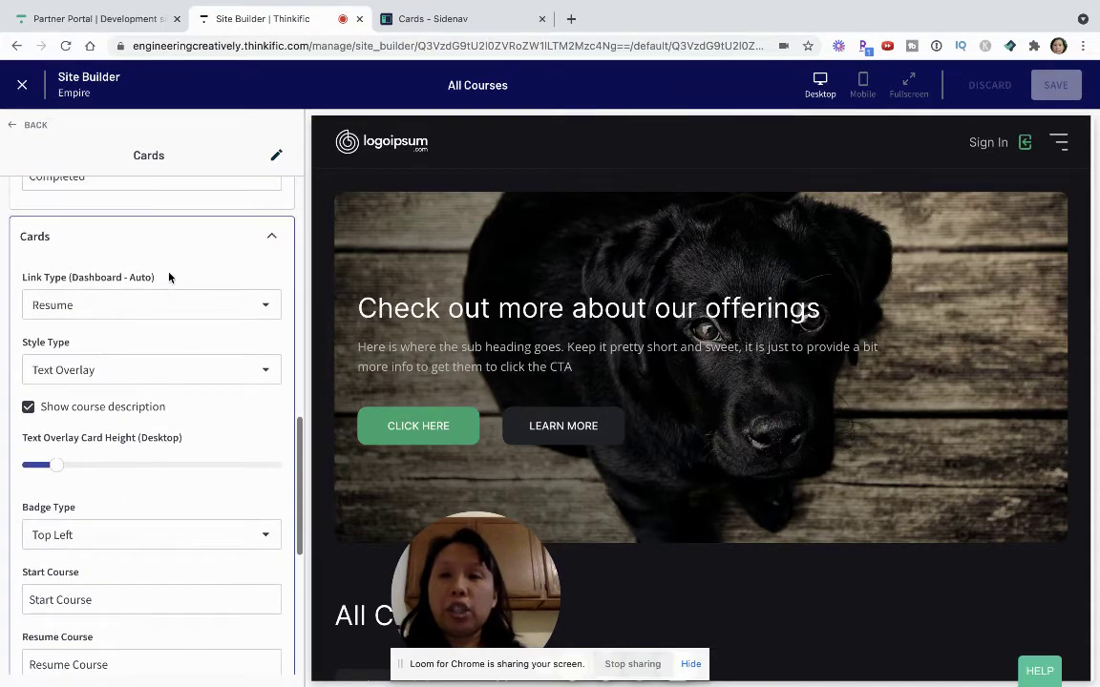
scroll(174, 258, "down", 1)
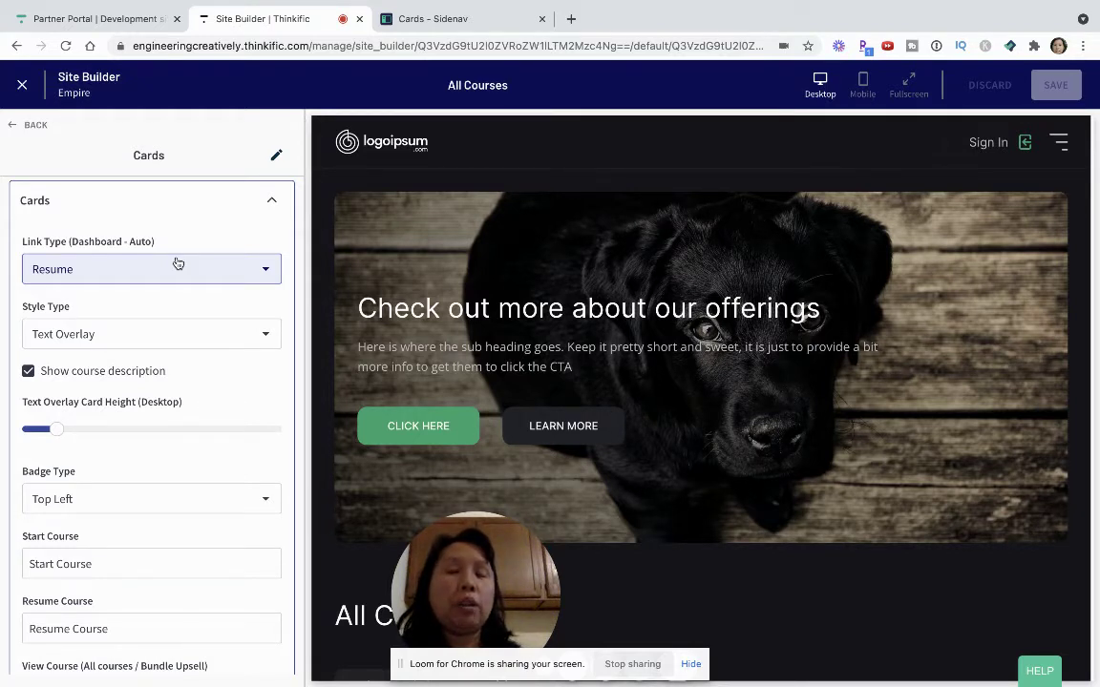
left_click(177, 264)
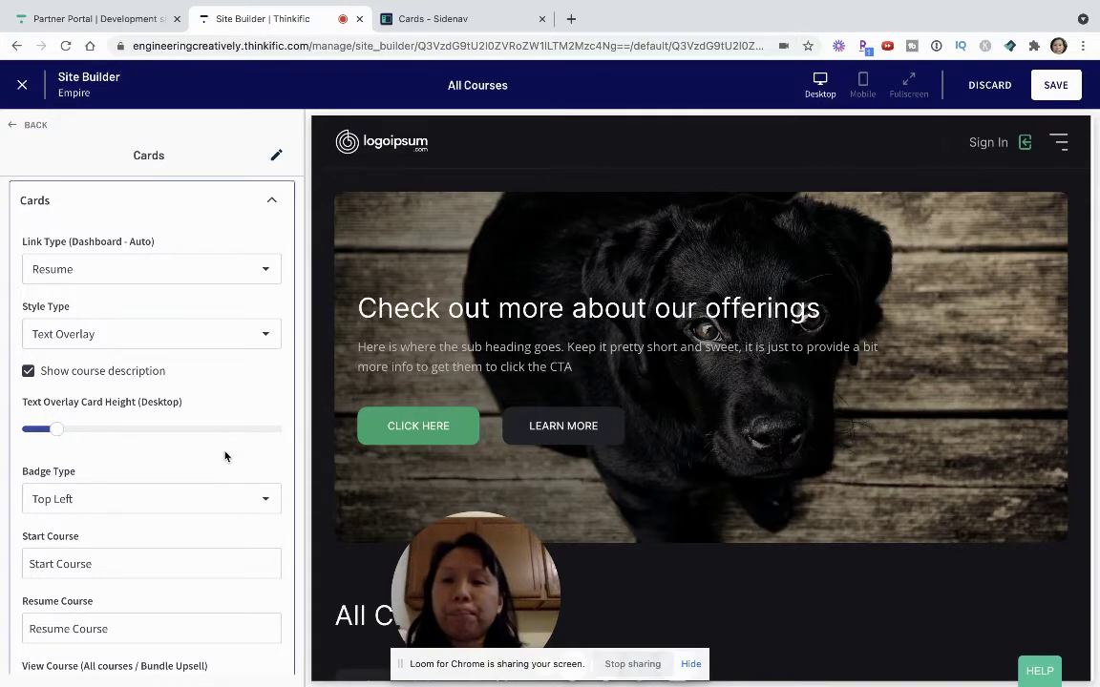
Review the remaining card settings, including card height, badge type, course button labels, progress labels and presell text
scroll(225, 455, "down", 3)
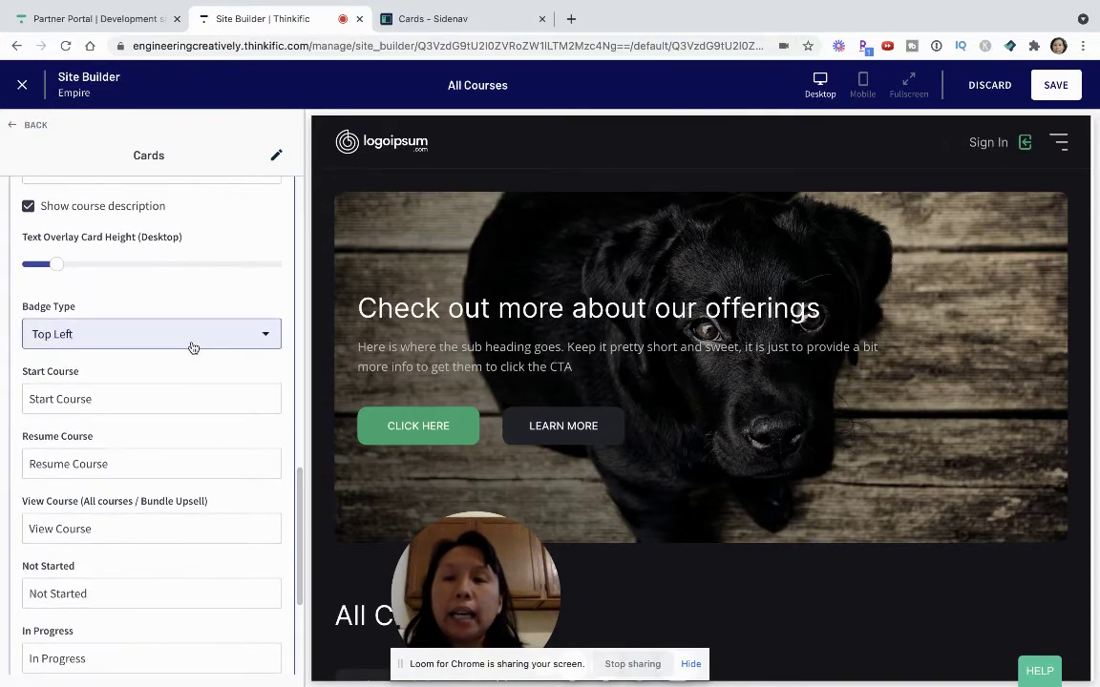
scroll(191, 346, "up", 1)
scroll(191, 345, "down", 1)
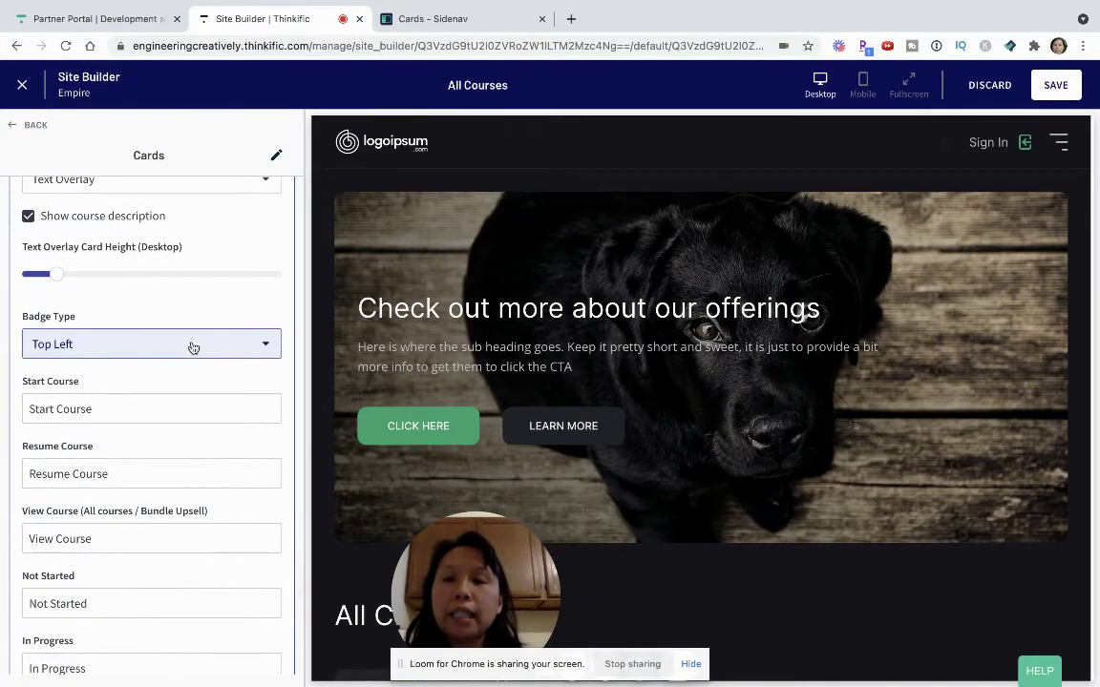
scroll(192, 347, "down", 3)
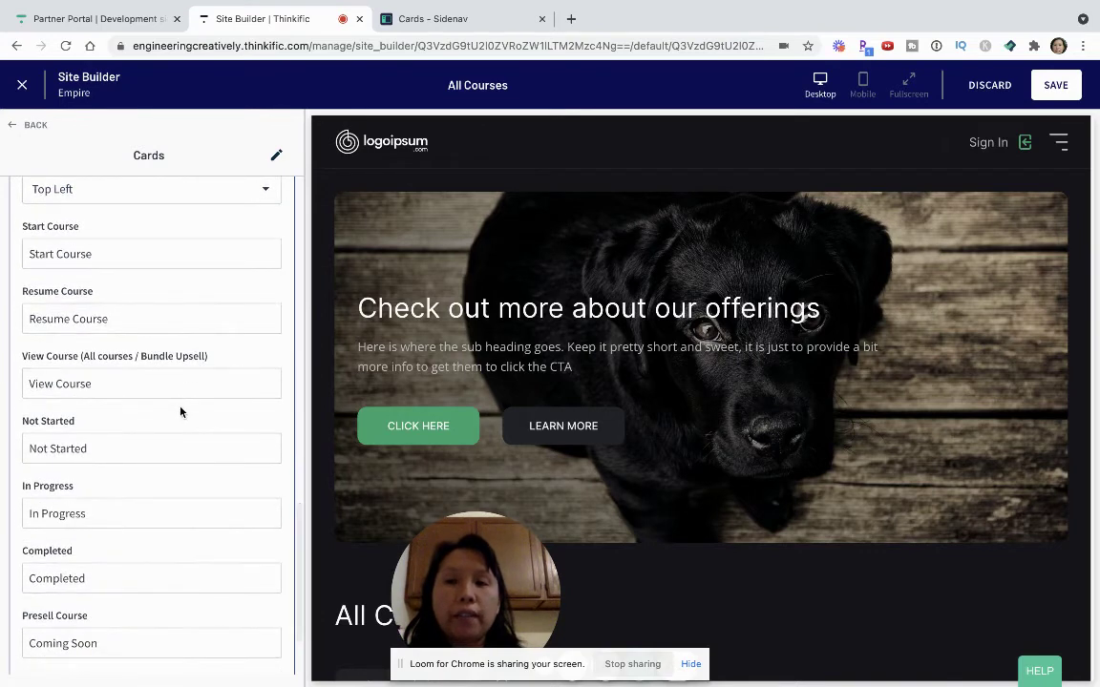
scroll(179, 410, "down", 3)
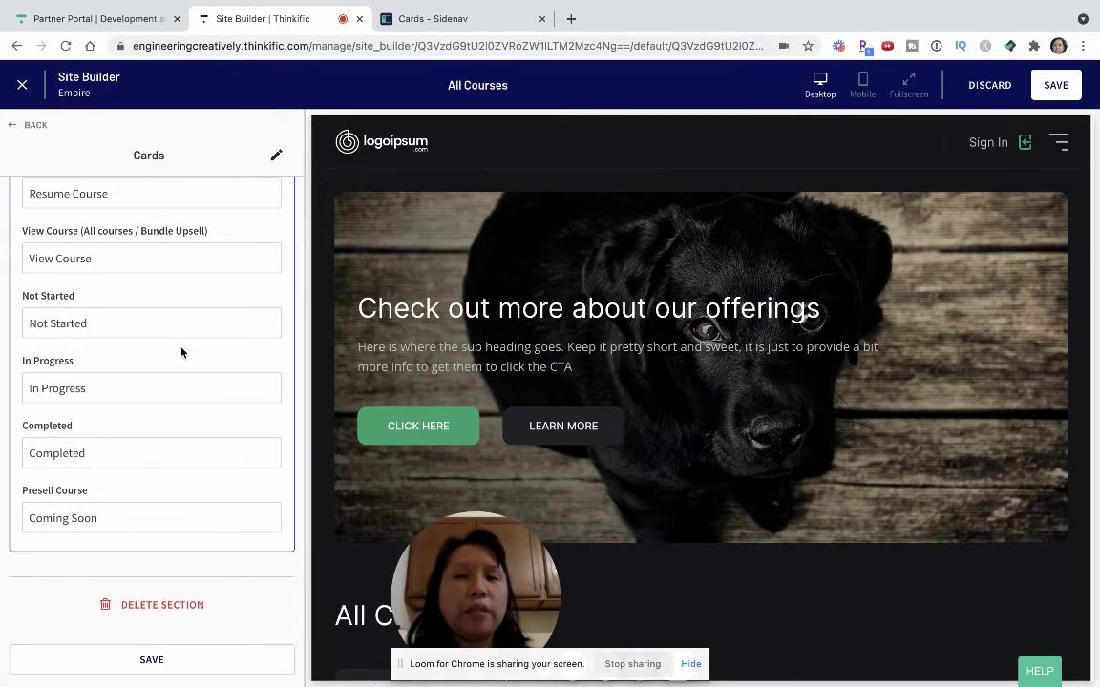
scroll(181, 353, "up", 2)
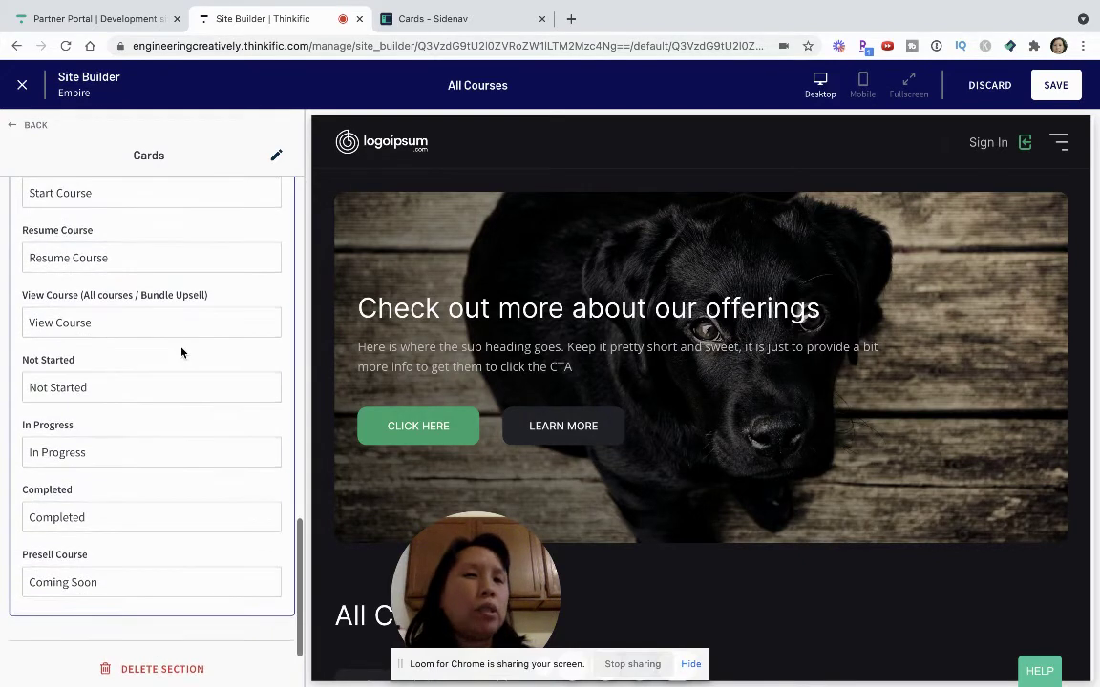
scroll(181, 352, "down", 2)
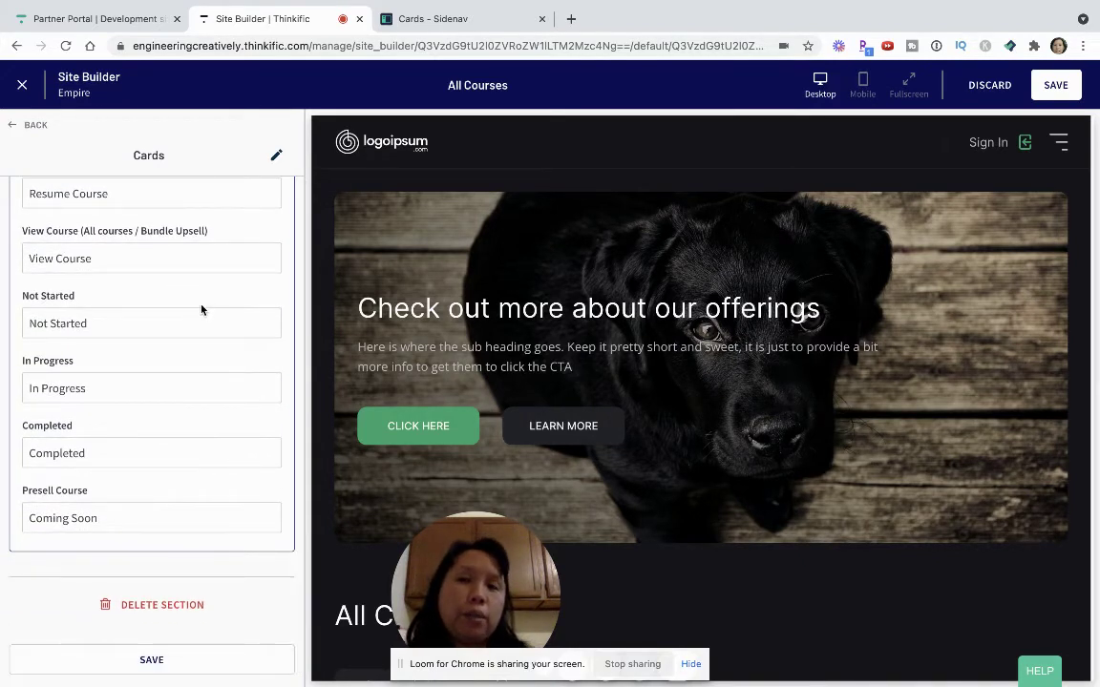
scroll(144, 336, "up", 2)
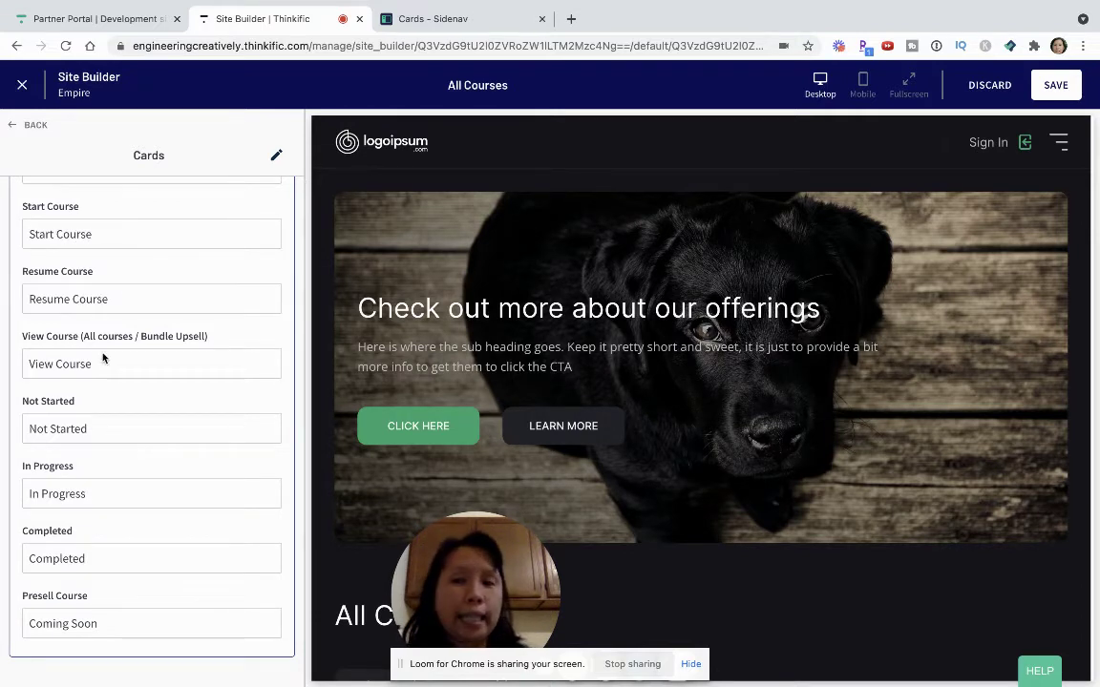
scroll(122, 580, "down", 3)
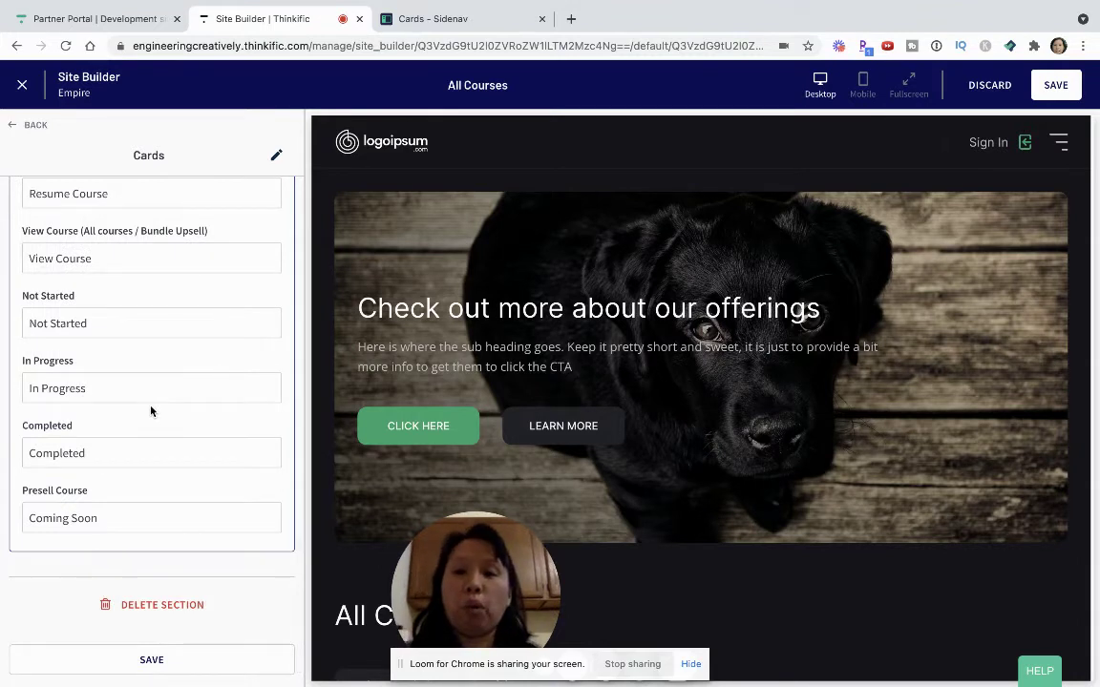
Delete the Banner Slider section from the All Courses page and check the page preview without it
left_click(36, 127)
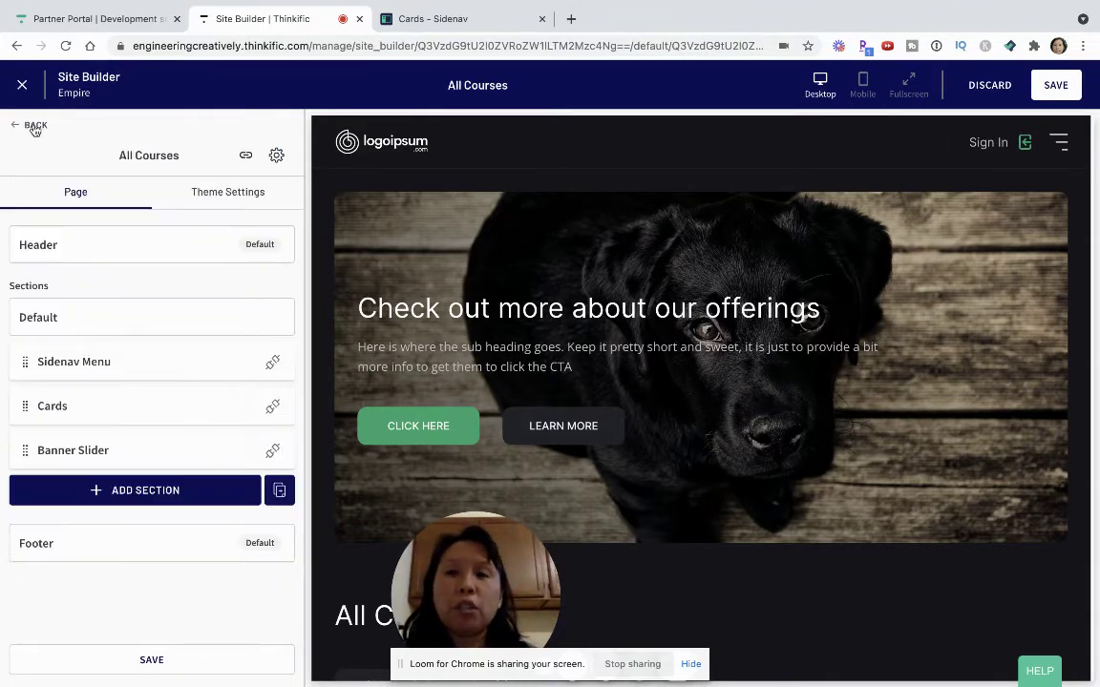
left_click(150, 448)
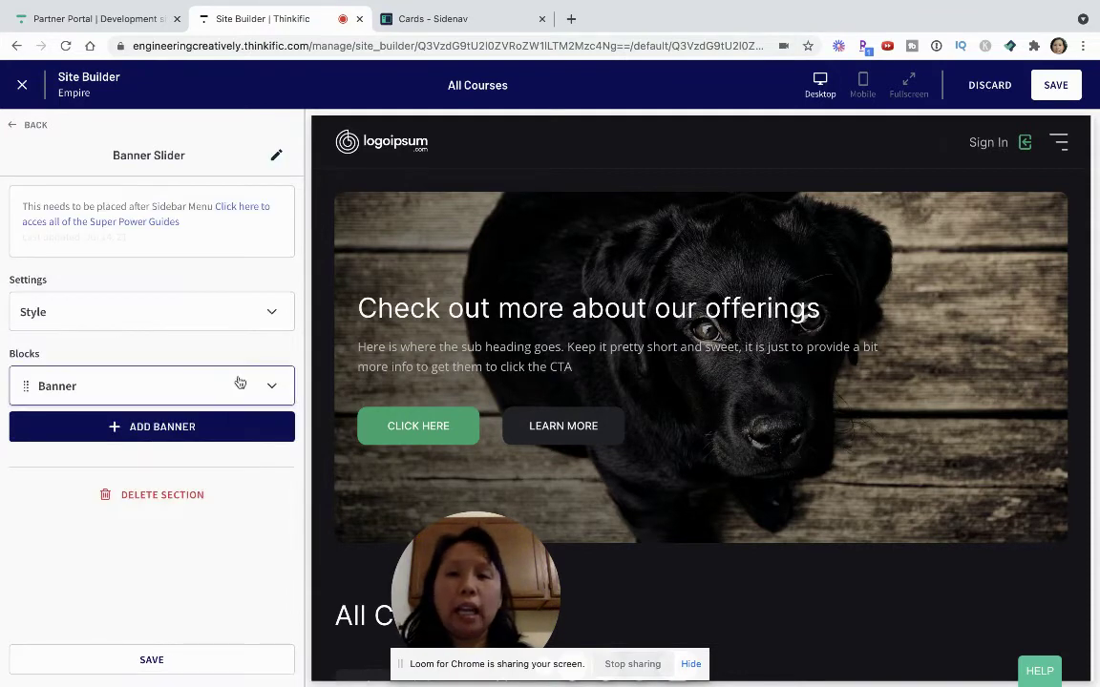
left_click(167, 490)
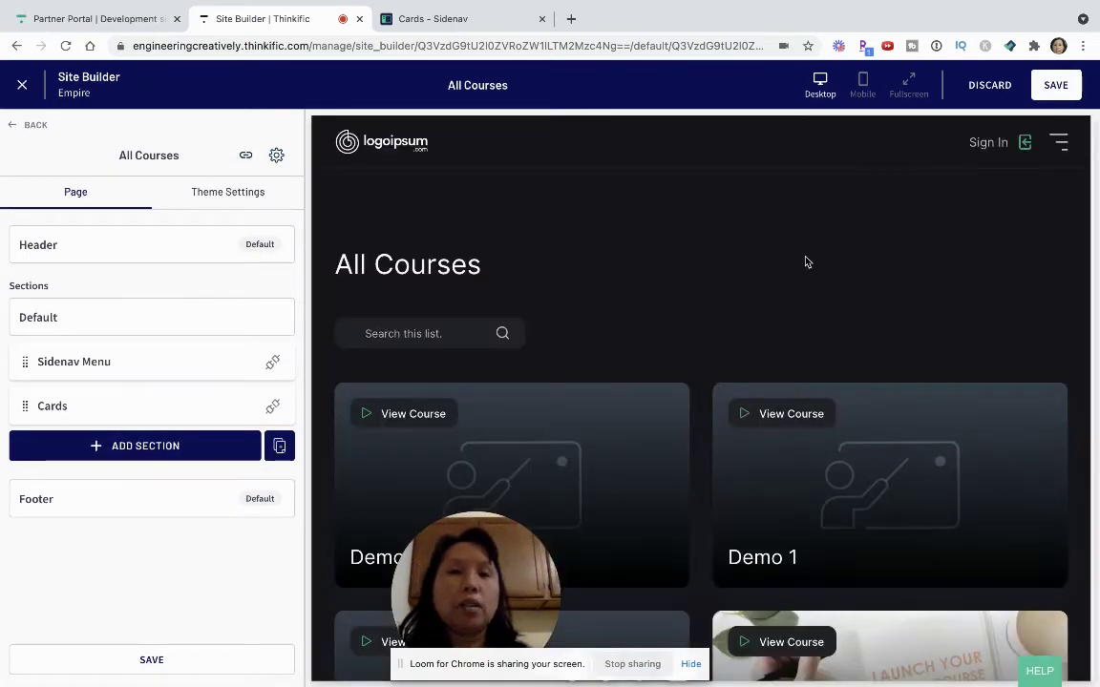
scroll(811, 381, "down", 5)
scroll(810, 381, "up", 5)
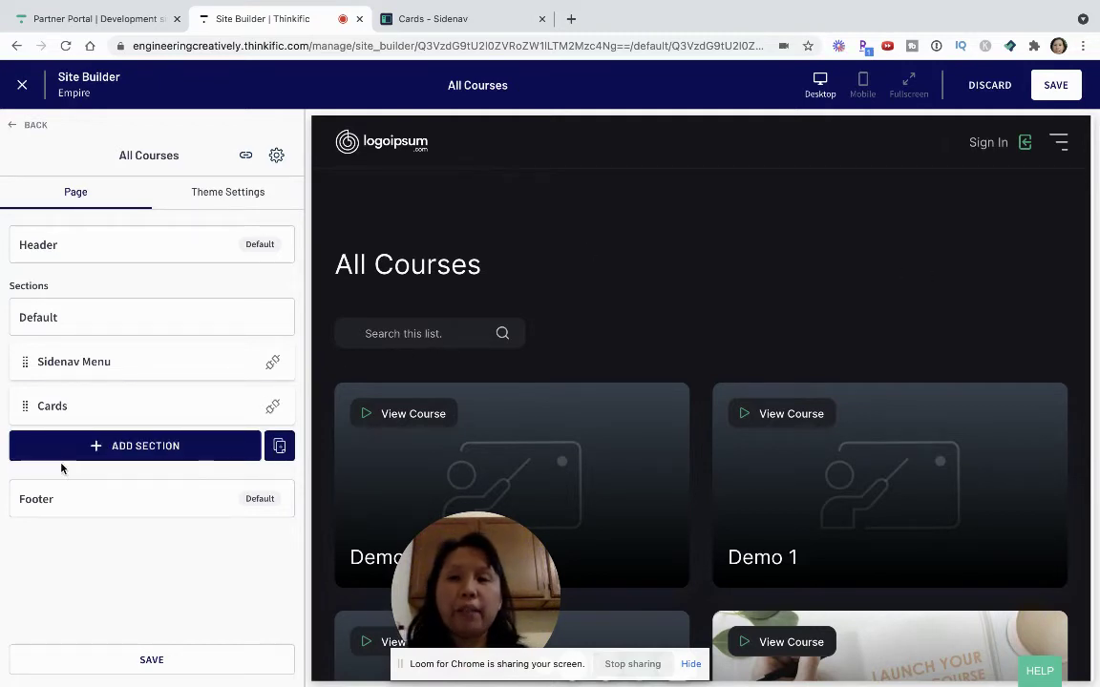
Search the available new sections for "bann" and add the Banner Slider section to the All Courses page
left_click(124, 446)
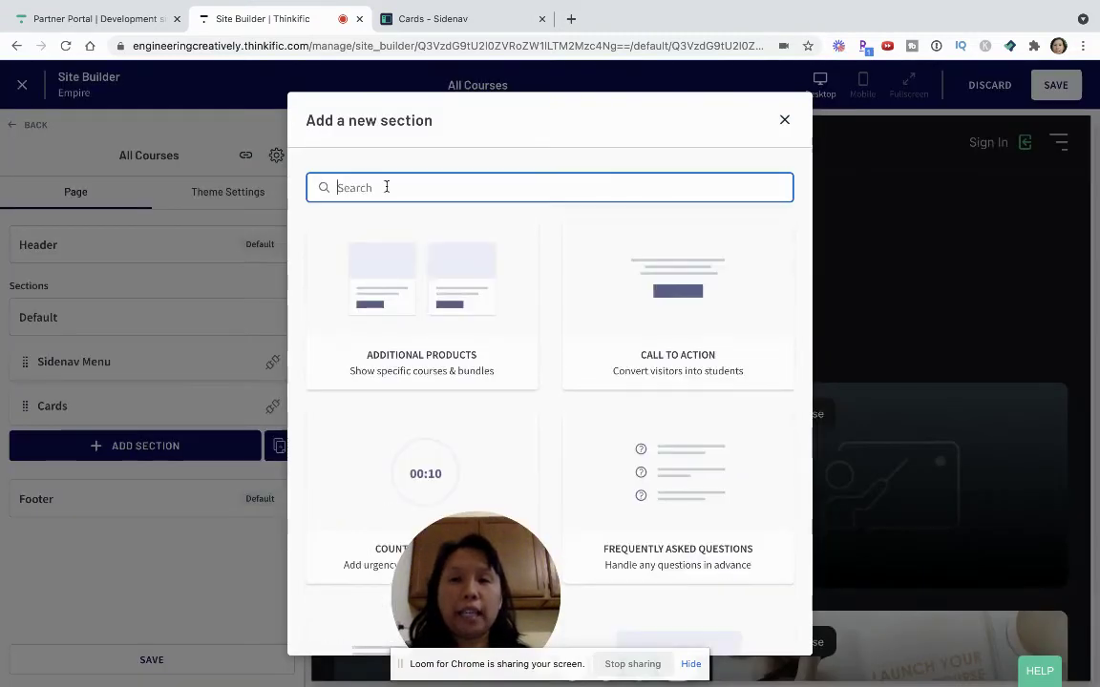
type("bann")
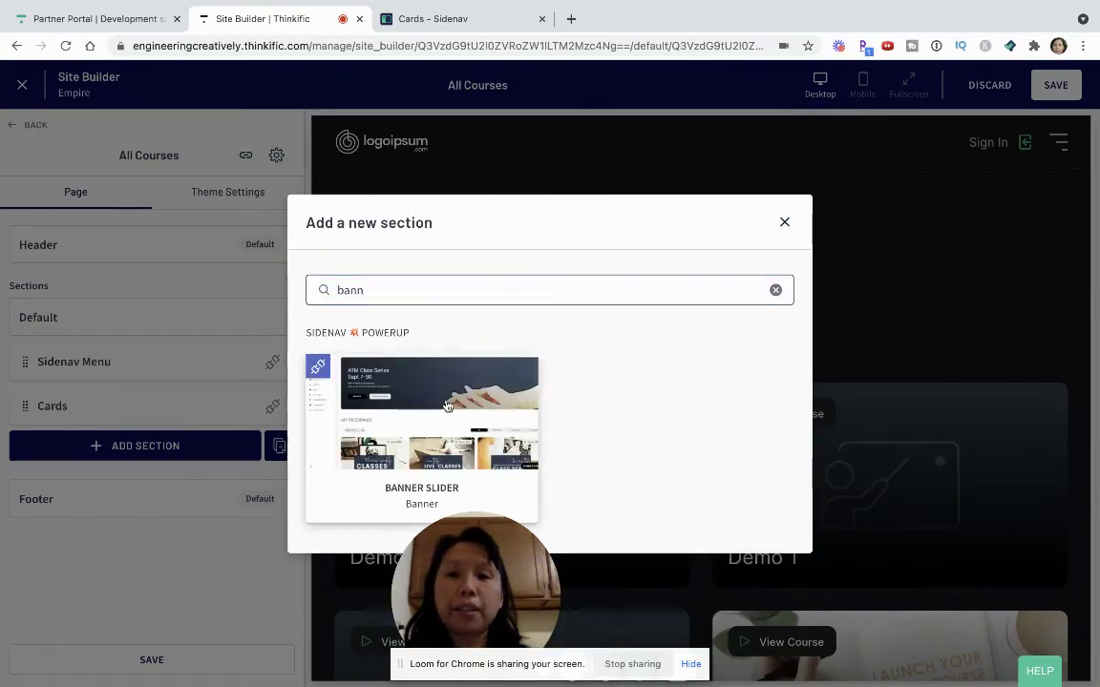
left_click(447, 406)
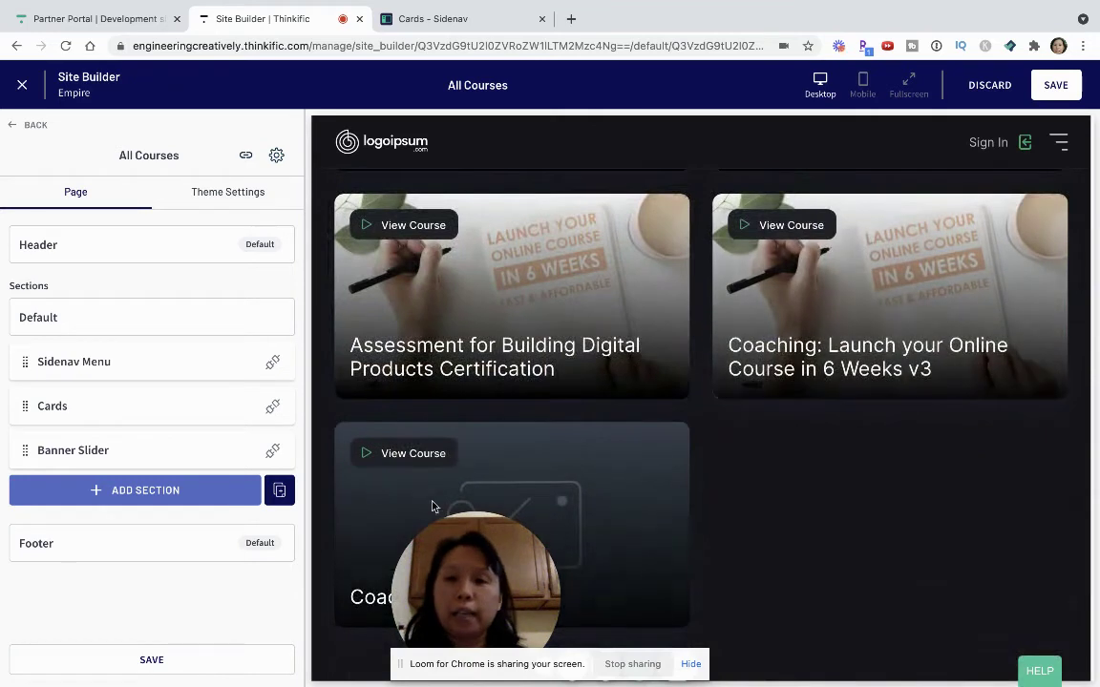
Open the new Banner Slider section and review its Style settings for overlay, colors and overlay opacity
left_click(146, 466)
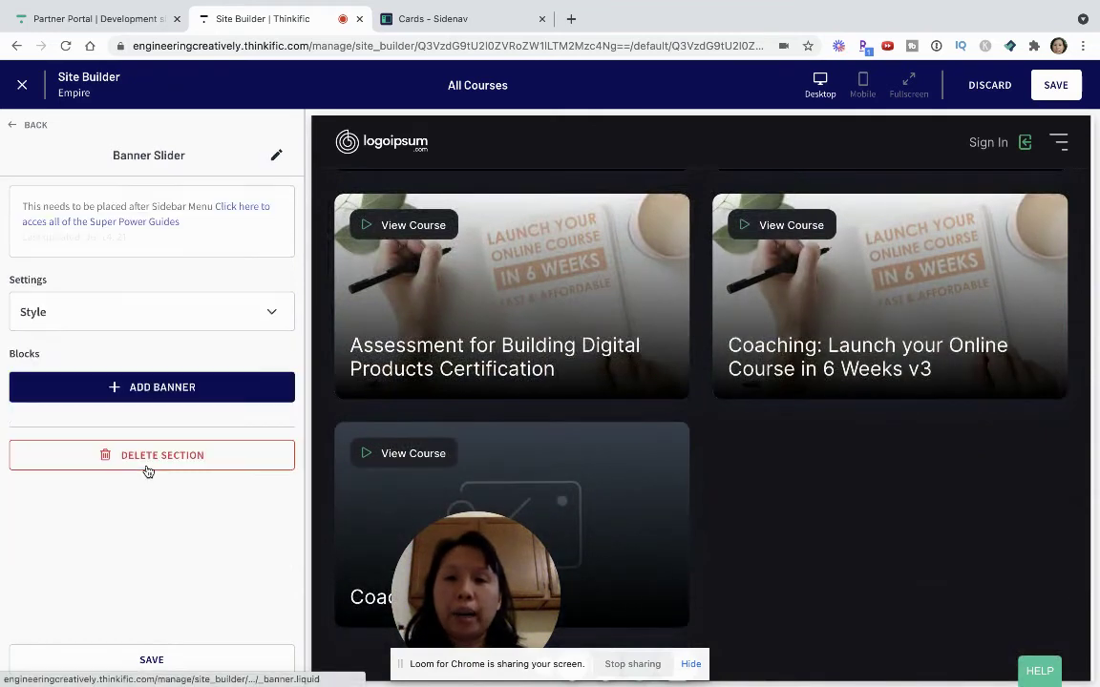
left_click(110, 311)
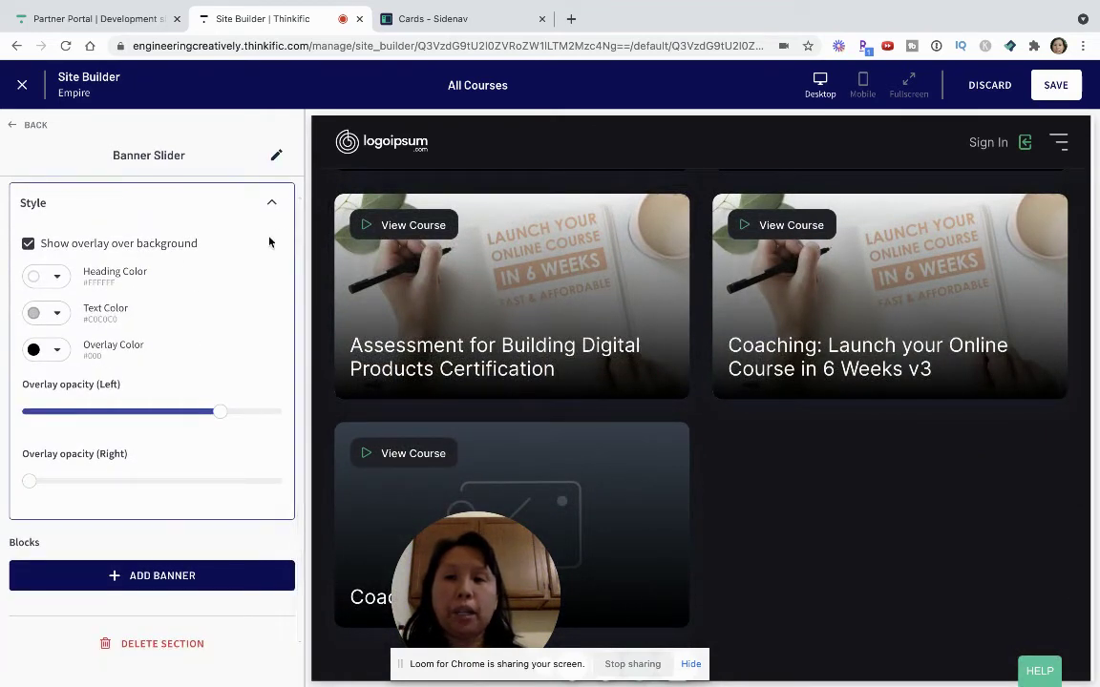
left_click(269, 203)
Add a banner block to the Banner Slider section, look through its default fields, and save the page
left_click(148, 391)
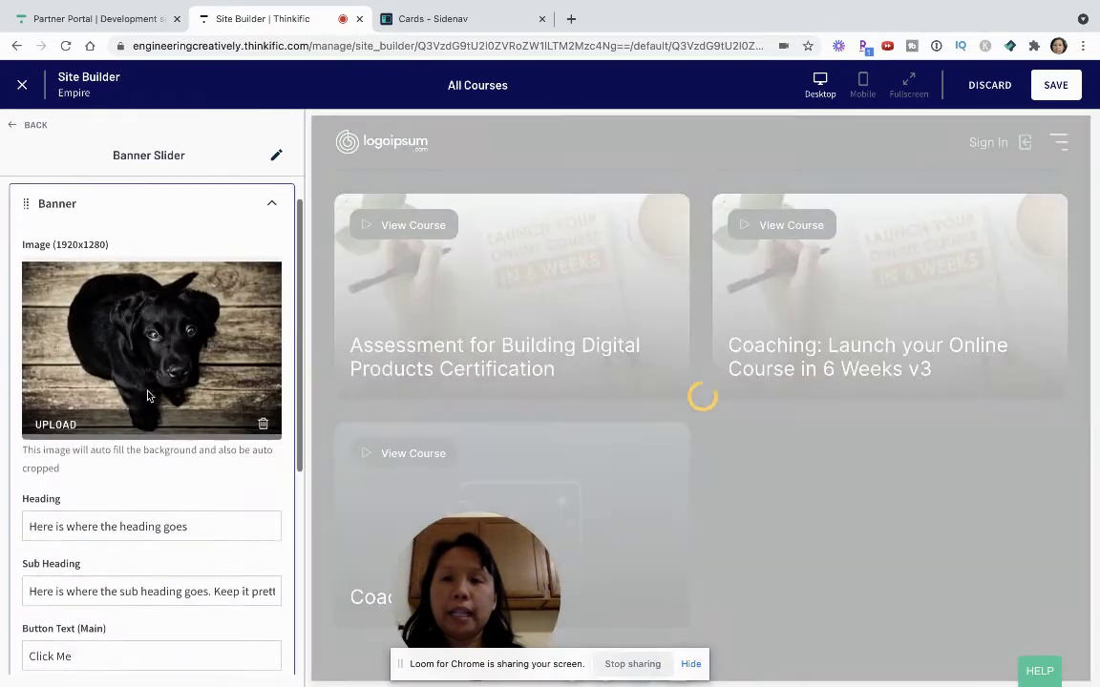
scroll(153, 464, "down", 2)
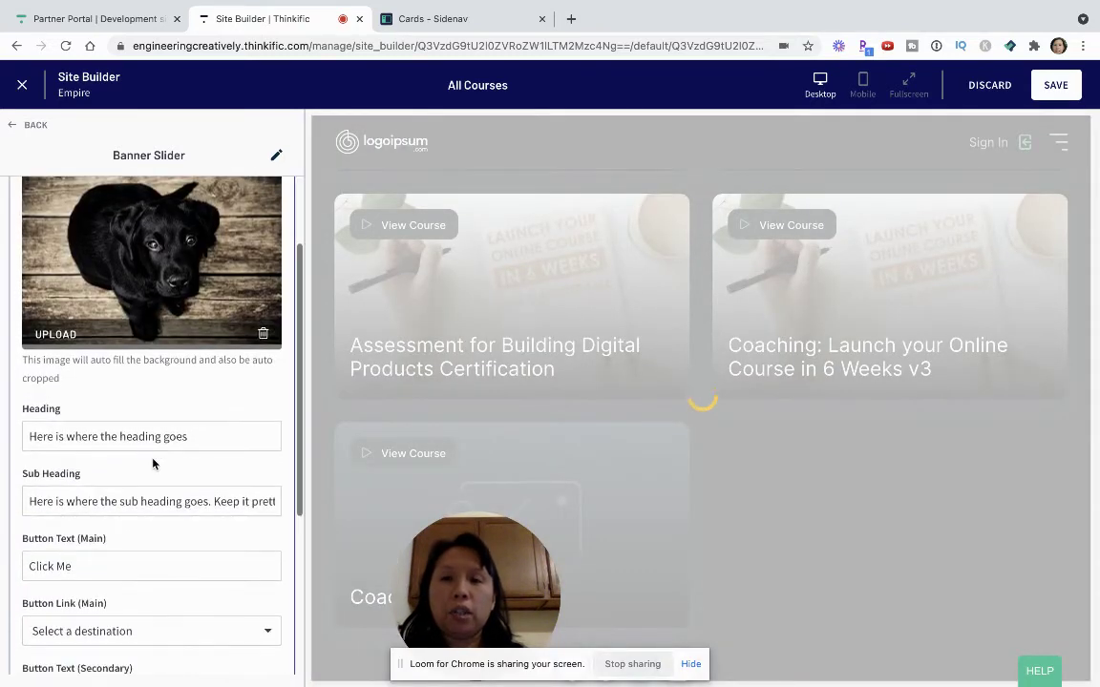
scroll(153, 290, "down", 3)
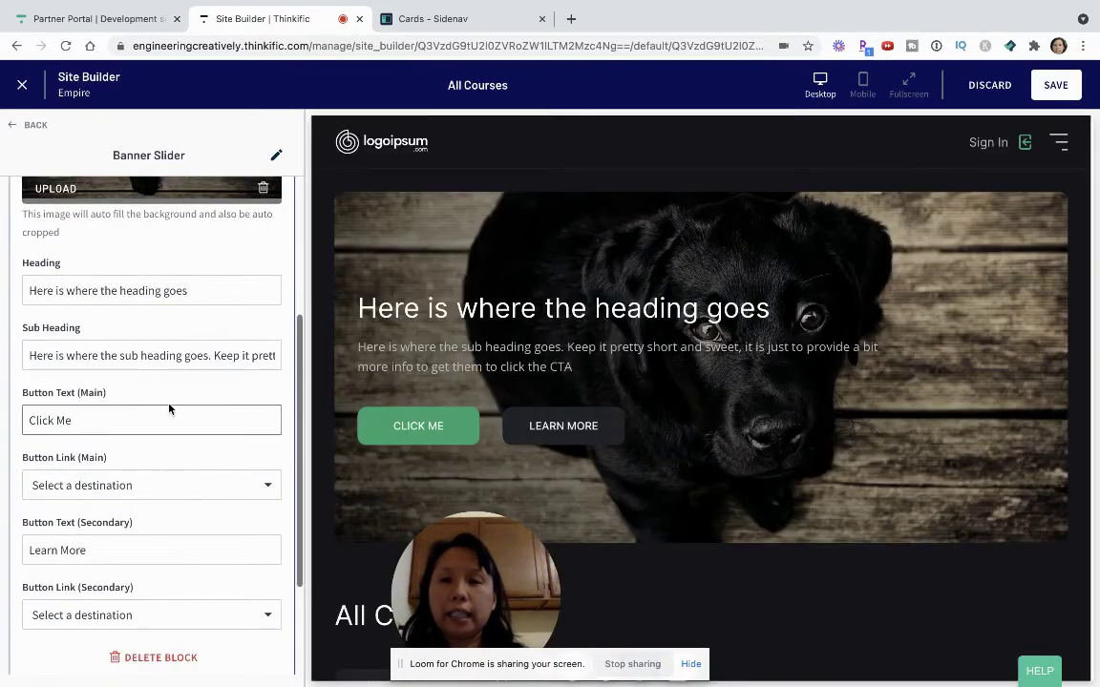
scroll(158, 372, "down", 1)
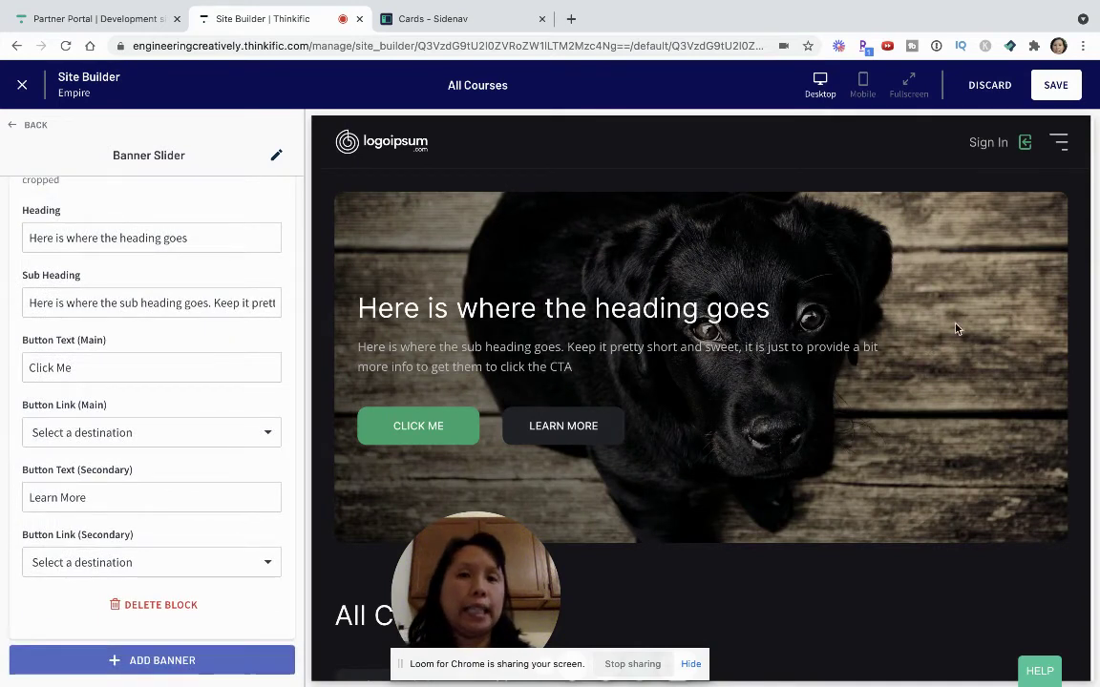
left_click(1055, 91)
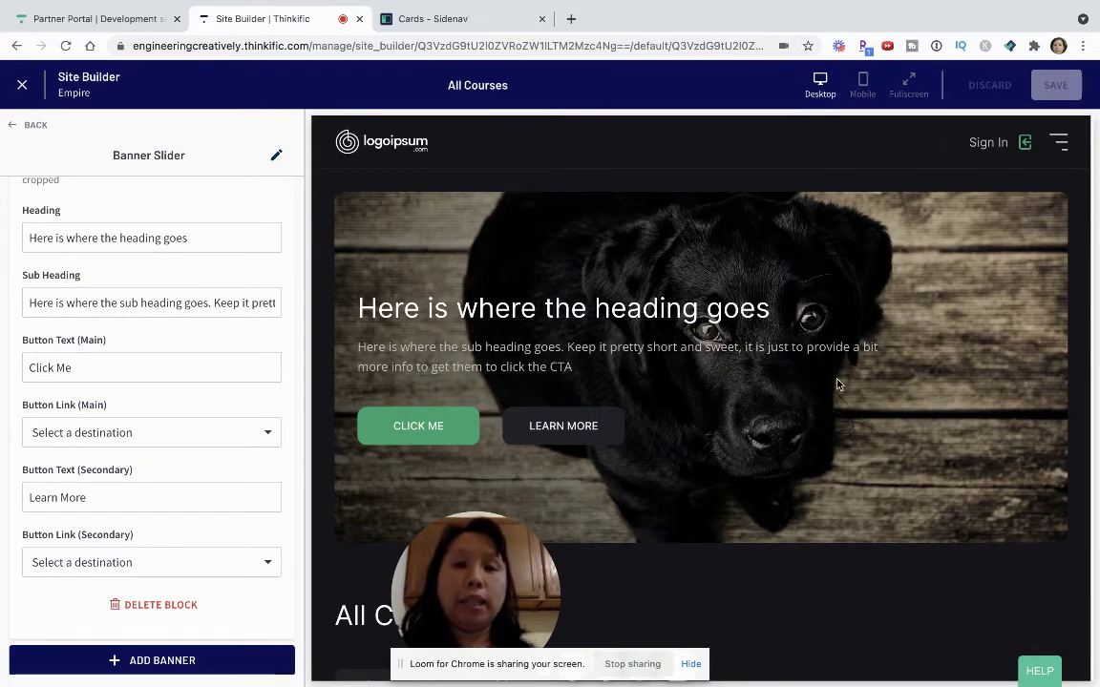
Look through the All Courses page preview, from the new banner down to the course cards
mouse_move(638, 668)
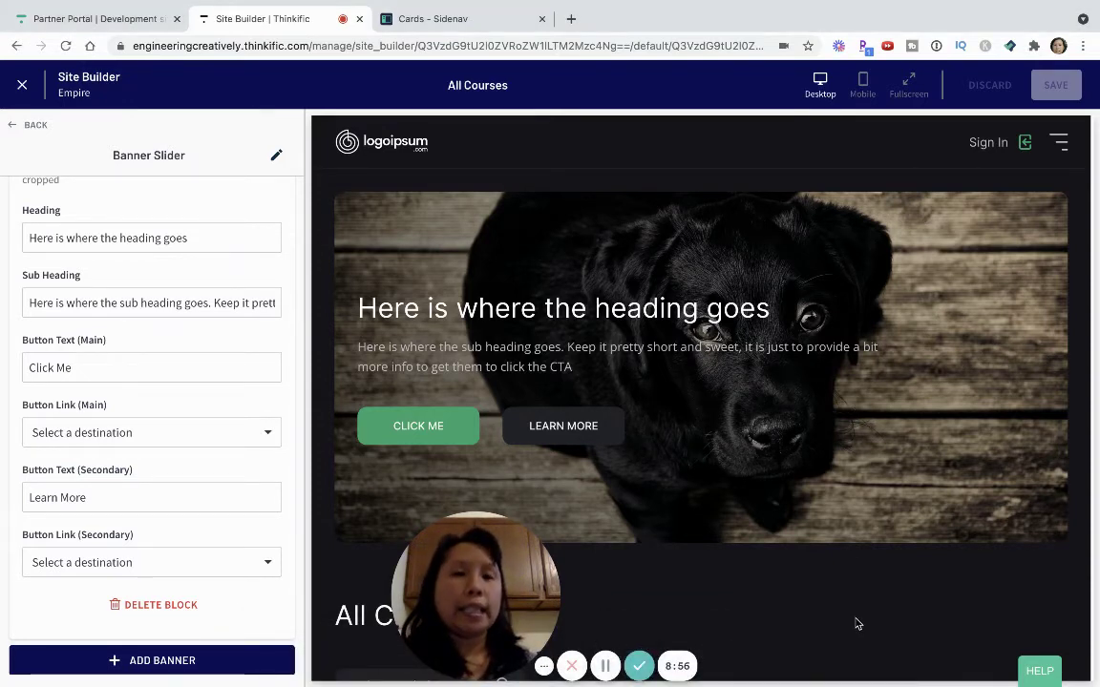
scroll(857, 623, "down", 2)
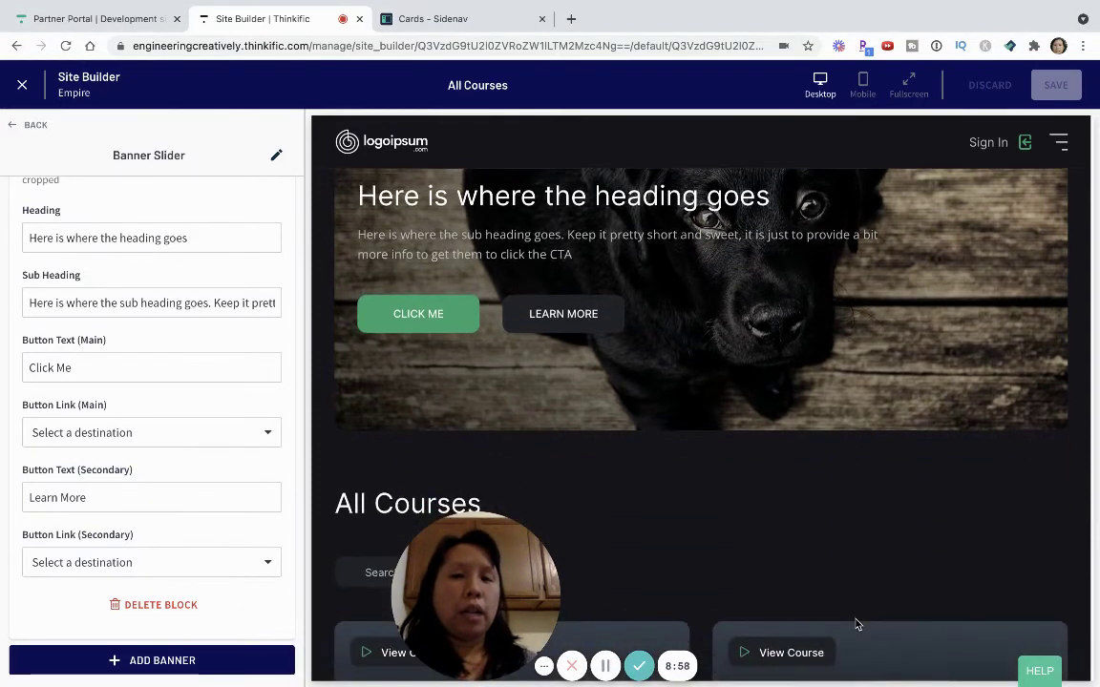
scroll(856, 624, "down", 4)
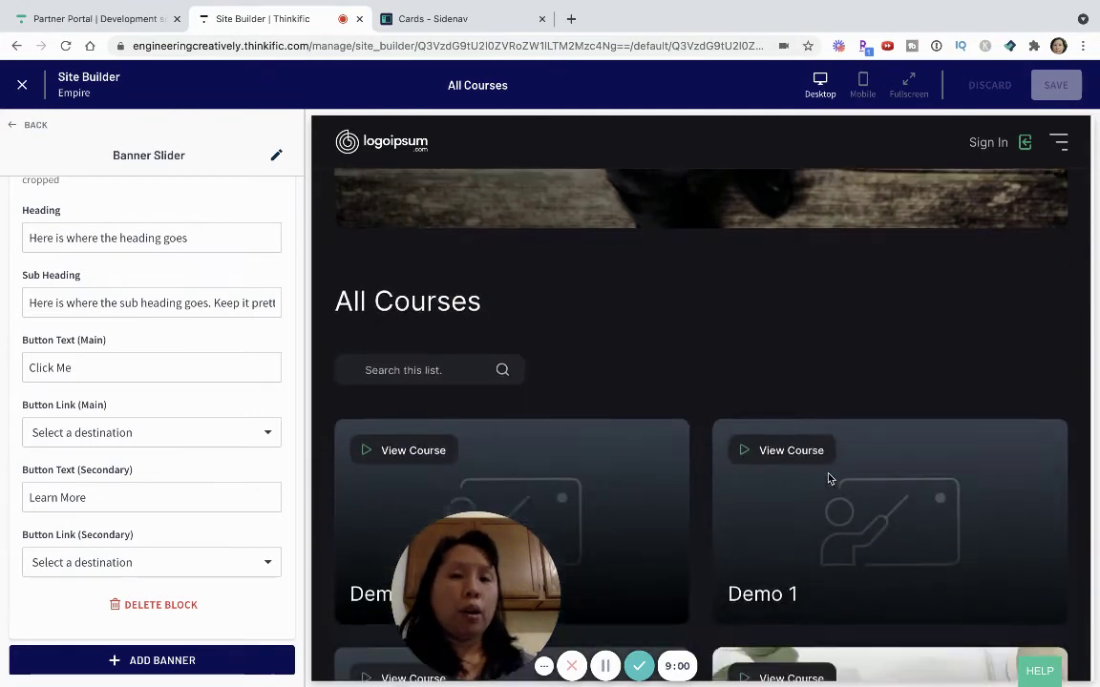
scroll(829, 478, "down", 10)
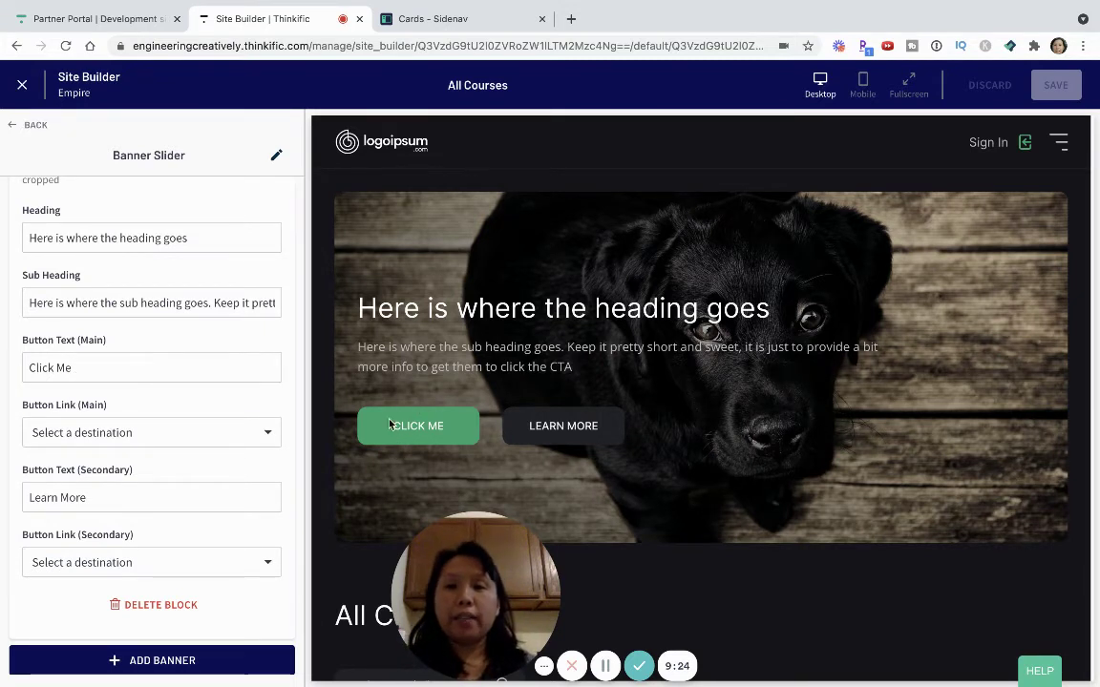
Set the banner's main button text to "Click Here"
left_click_drag(130, 368, 2, 361)
type("Click Here")
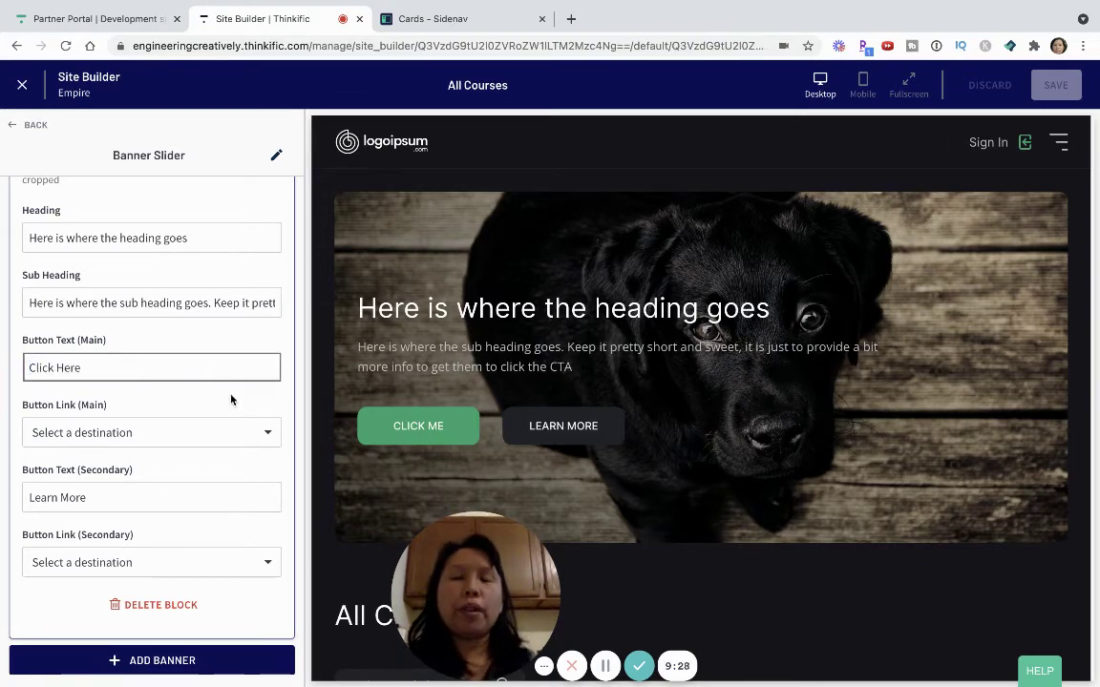
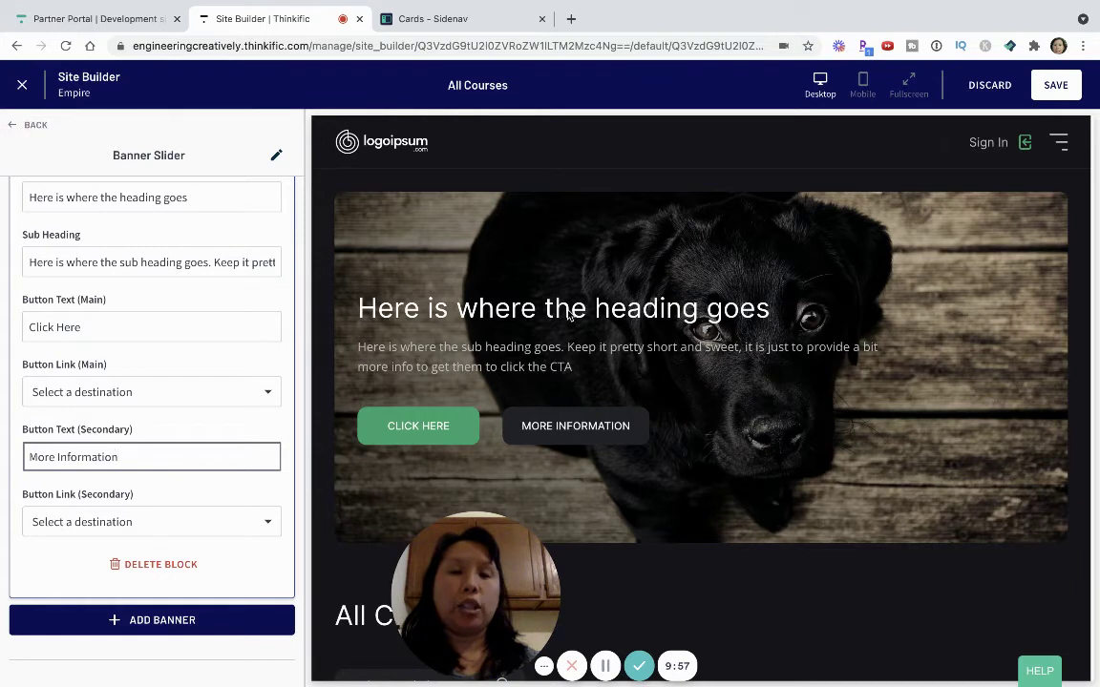
Link the banner's main button to the checkout page of the All About Instructional Design course
left_click(149, 392)
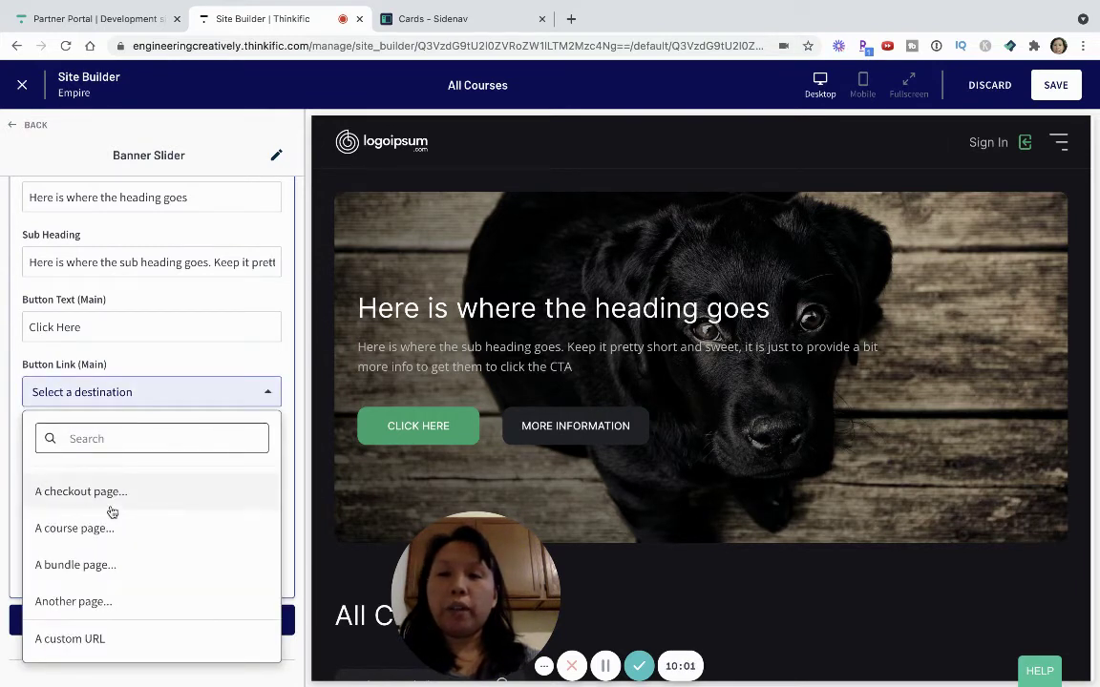
left_click(110, 508)
left_click(145, 449)
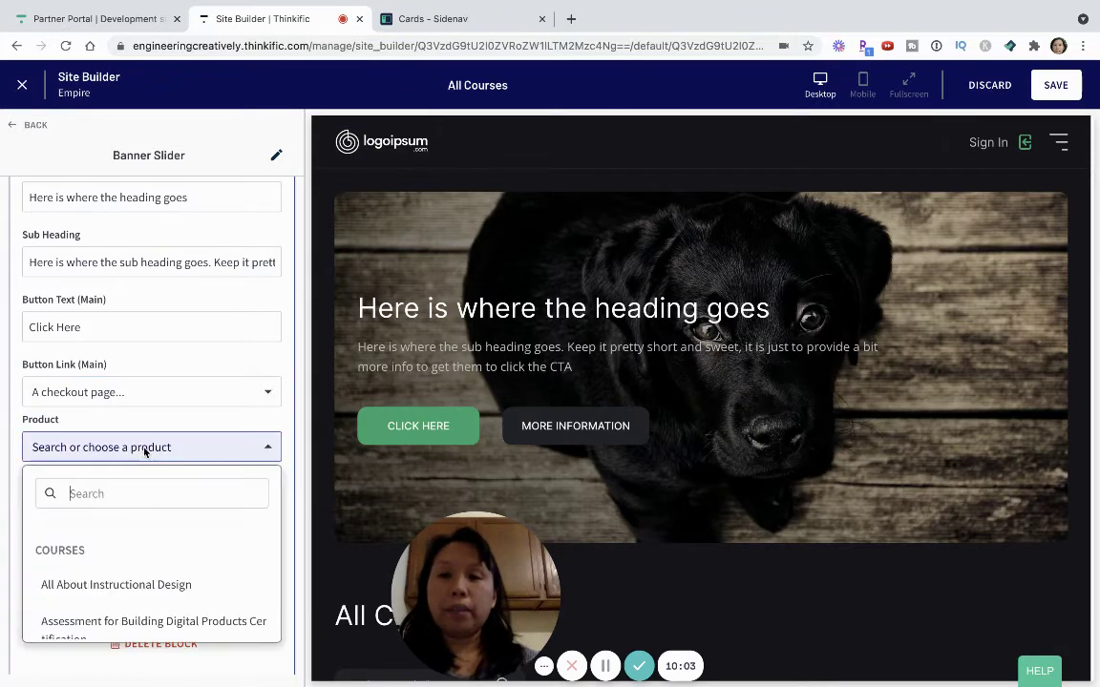
left_click(147, 583)
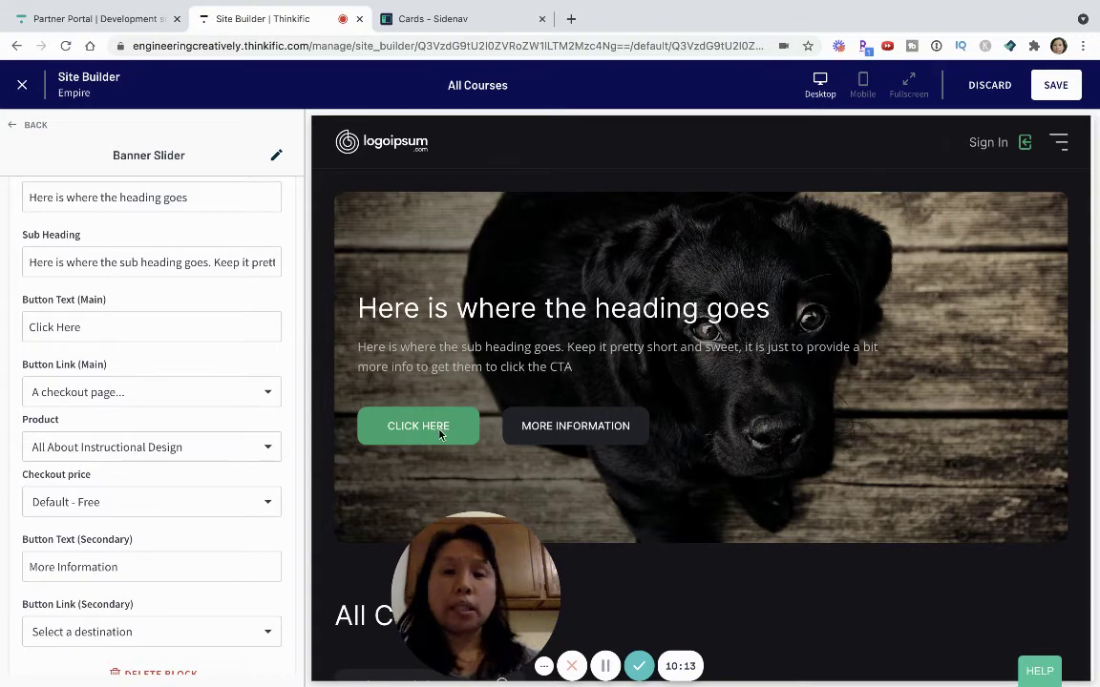
scroll(166, 560, "down", 1)
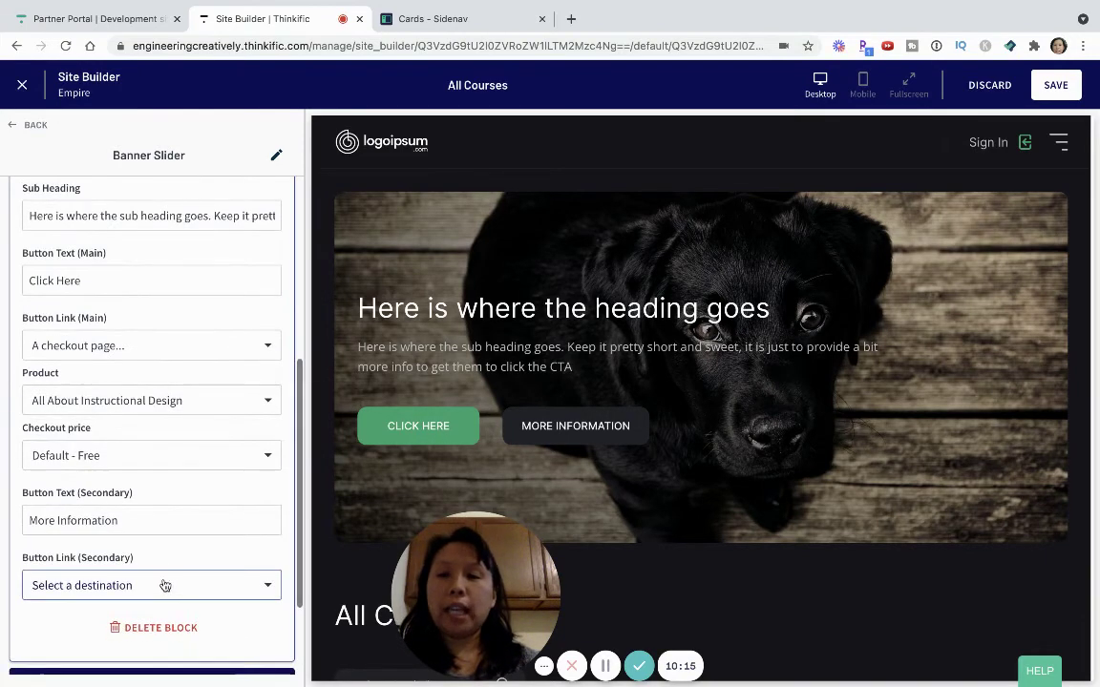
left_click(165, 586)
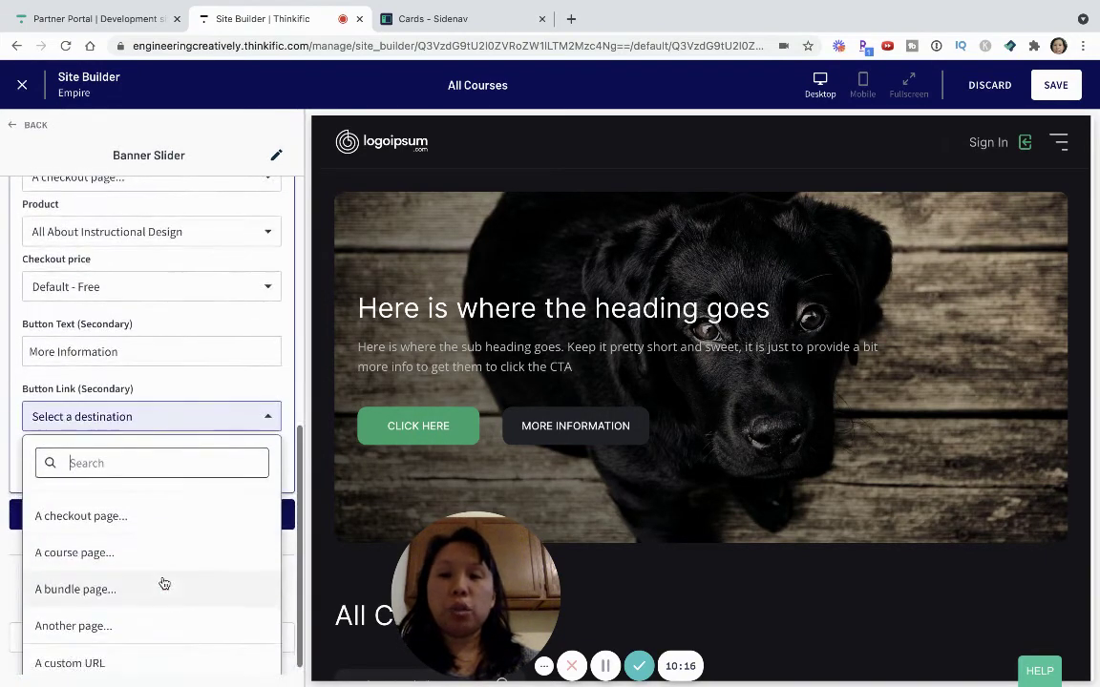
left_click(88, 663)
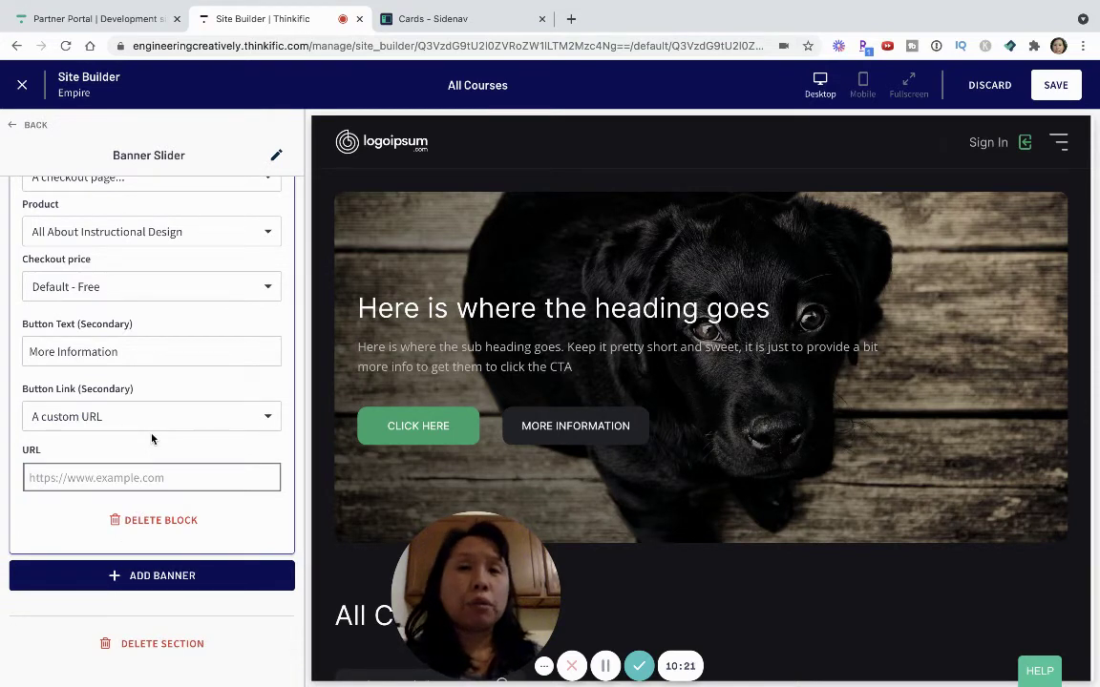
type("https")
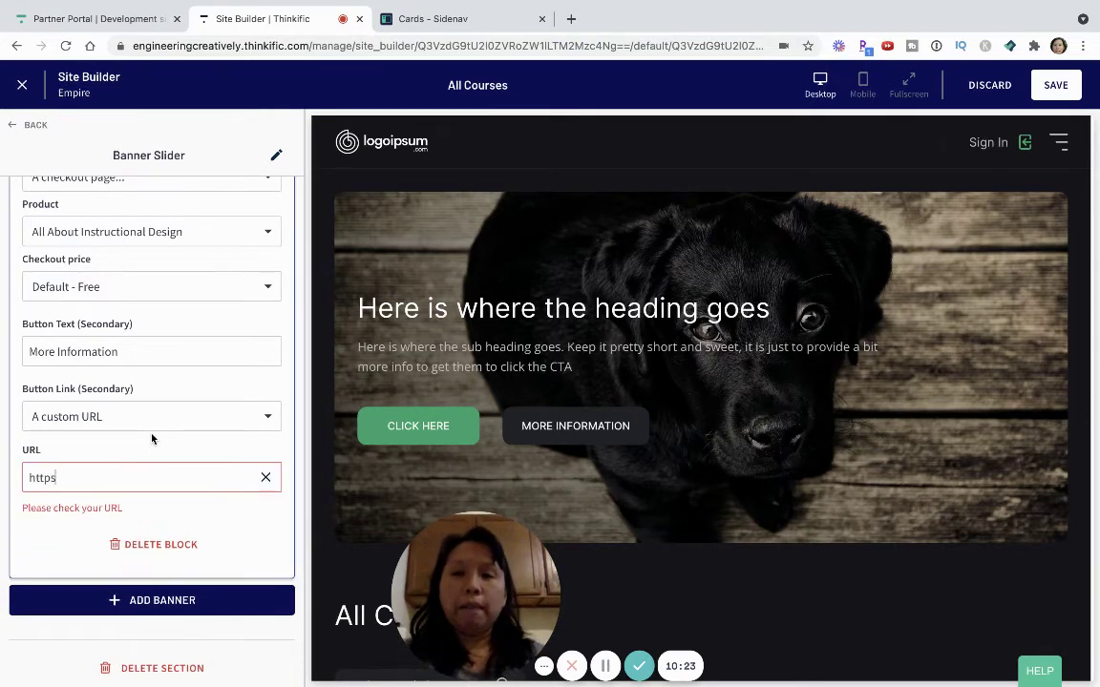
type("://www..face")
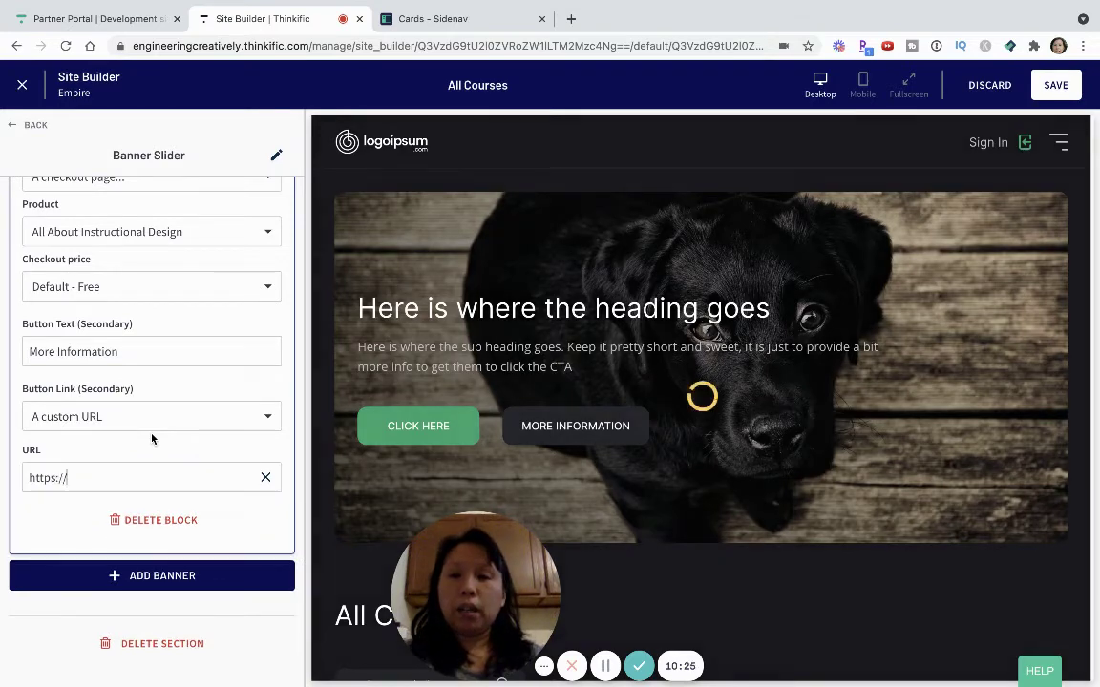
key("BackSpace")
key("BackSpace")
key("BackSpace")
key("BackSpace")
key("BackSpace")
type("facebook.com")
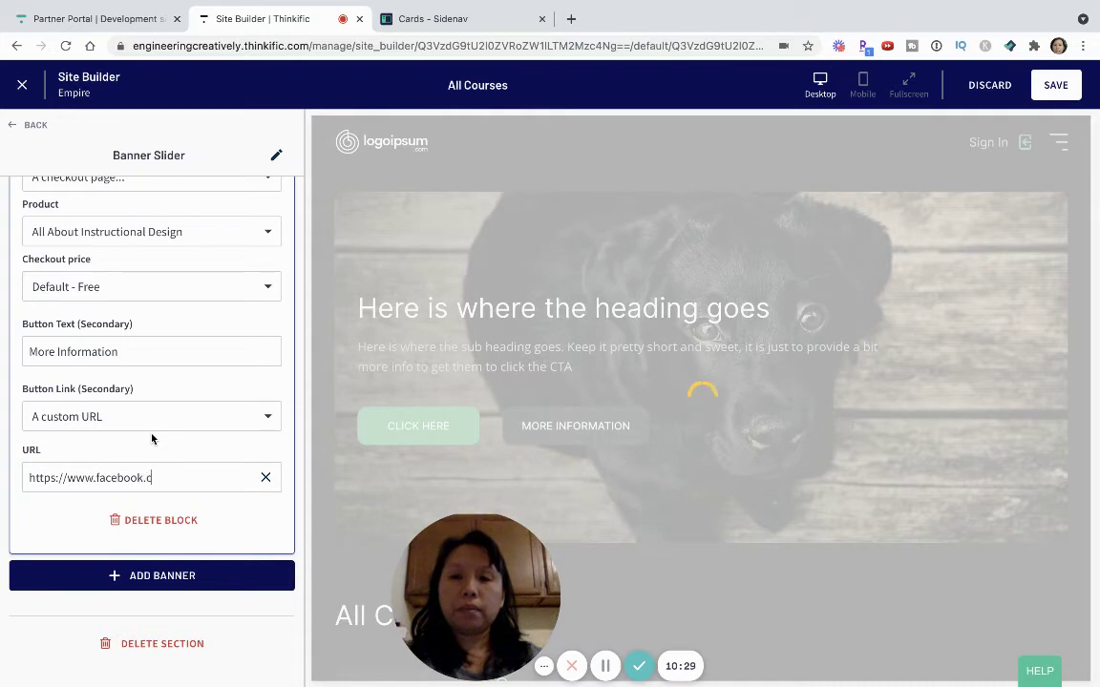
left_click(1055, 88)
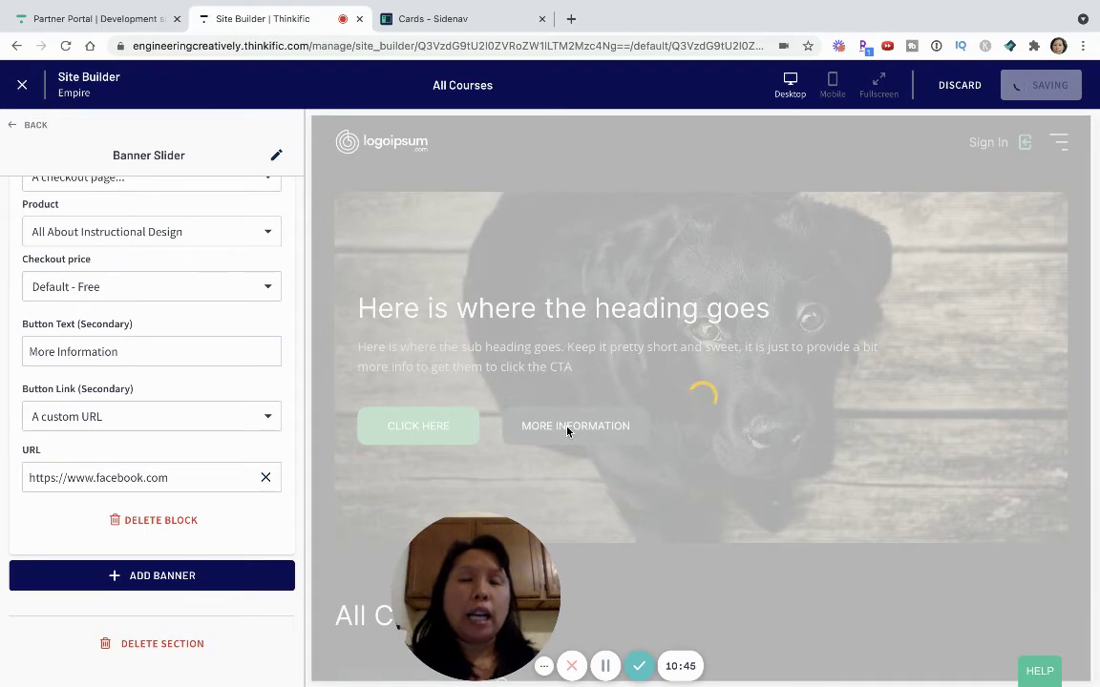
Change the banner's secondary button text to "Join my community!" and save the page
left_click(134, 351)
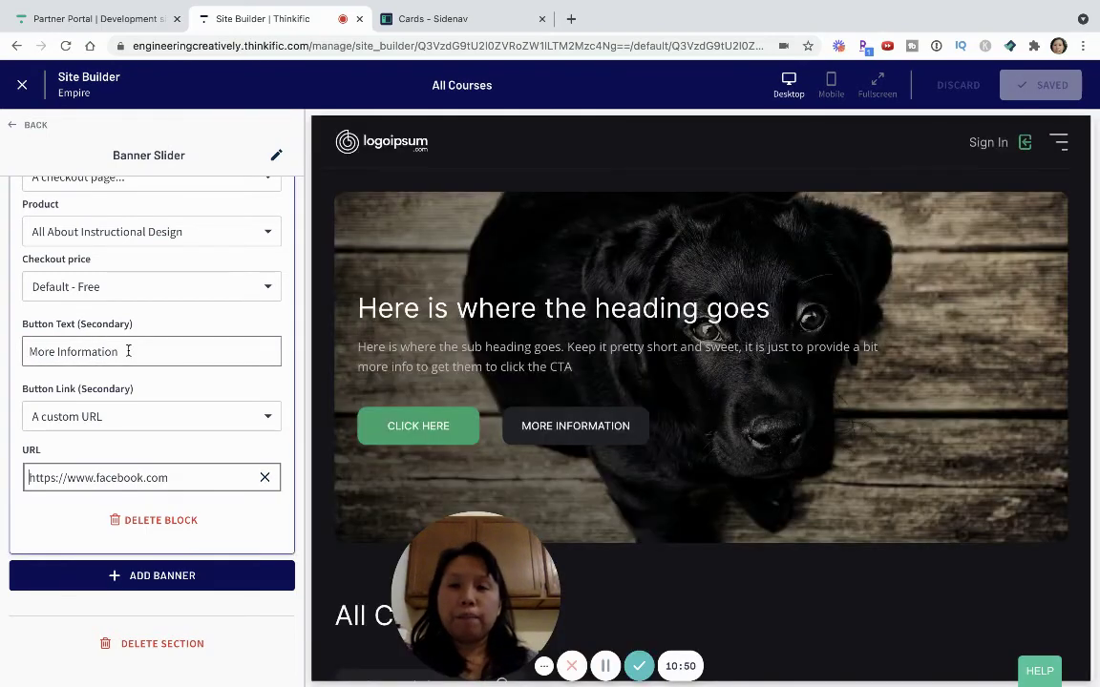
left_click_drag(128, 350, 42, 341)
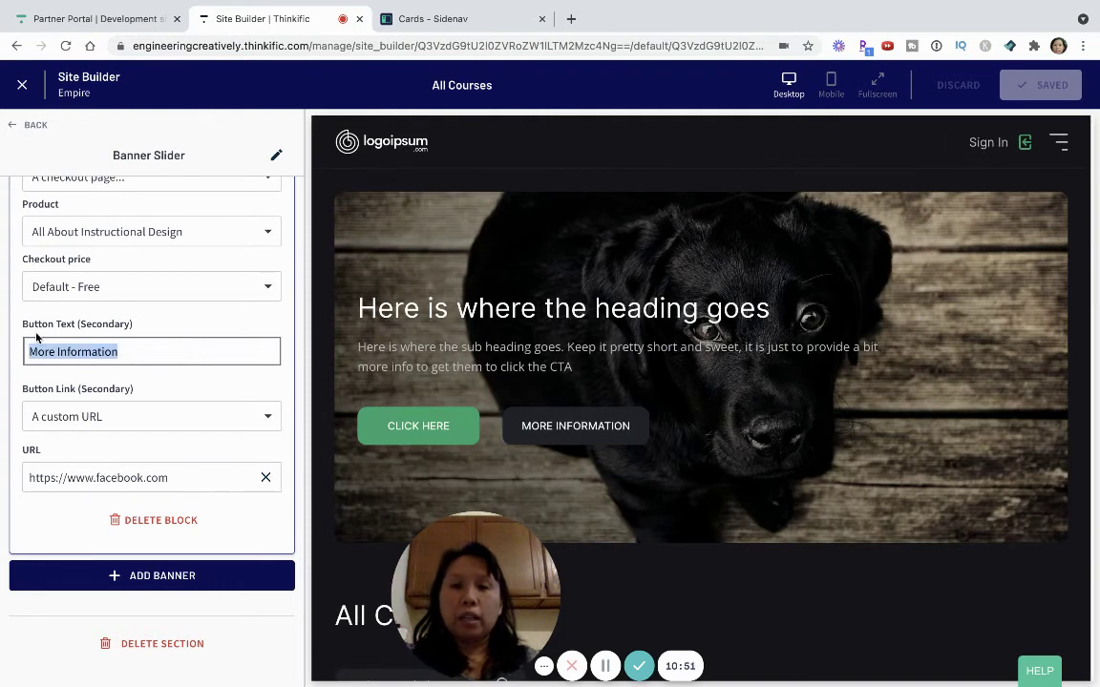
type("Join my community!")
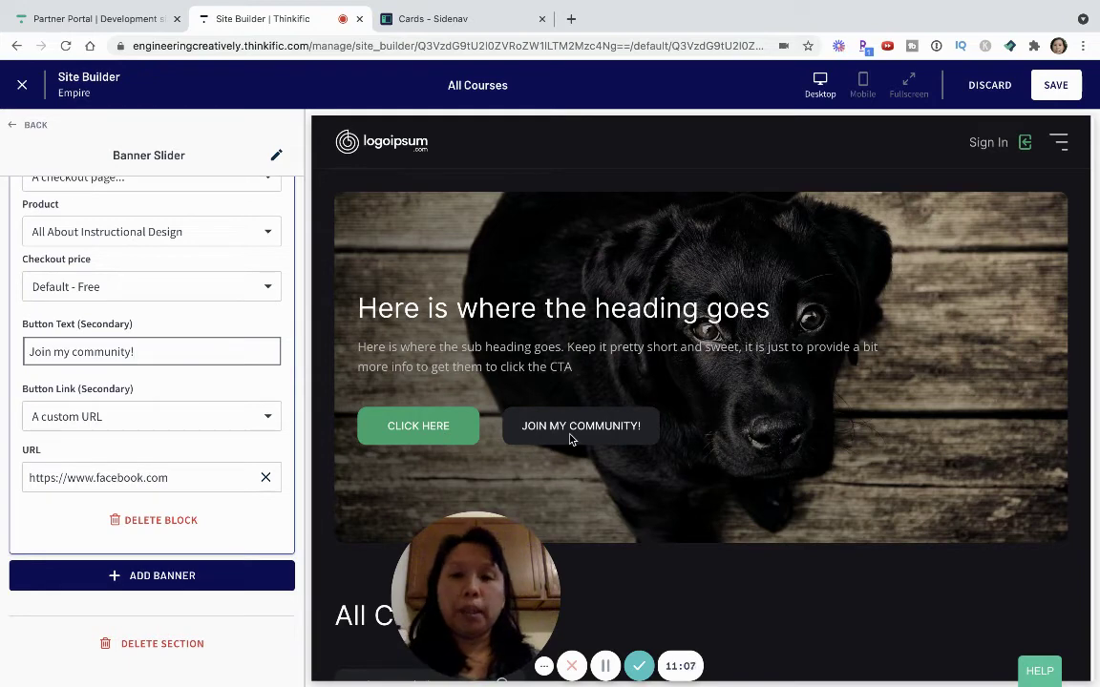
left_click(1056, 85)
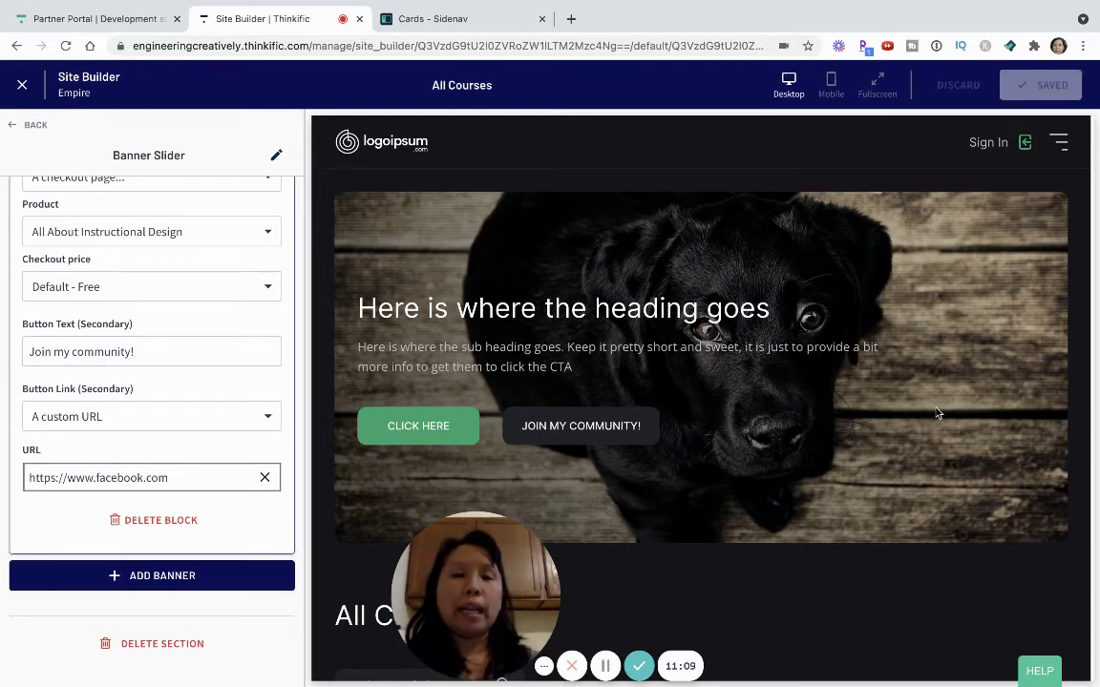
Look at the upload sources offered for the banner image and close the upload dialog without choosing a file
scroll(162, 248, "up", 10)
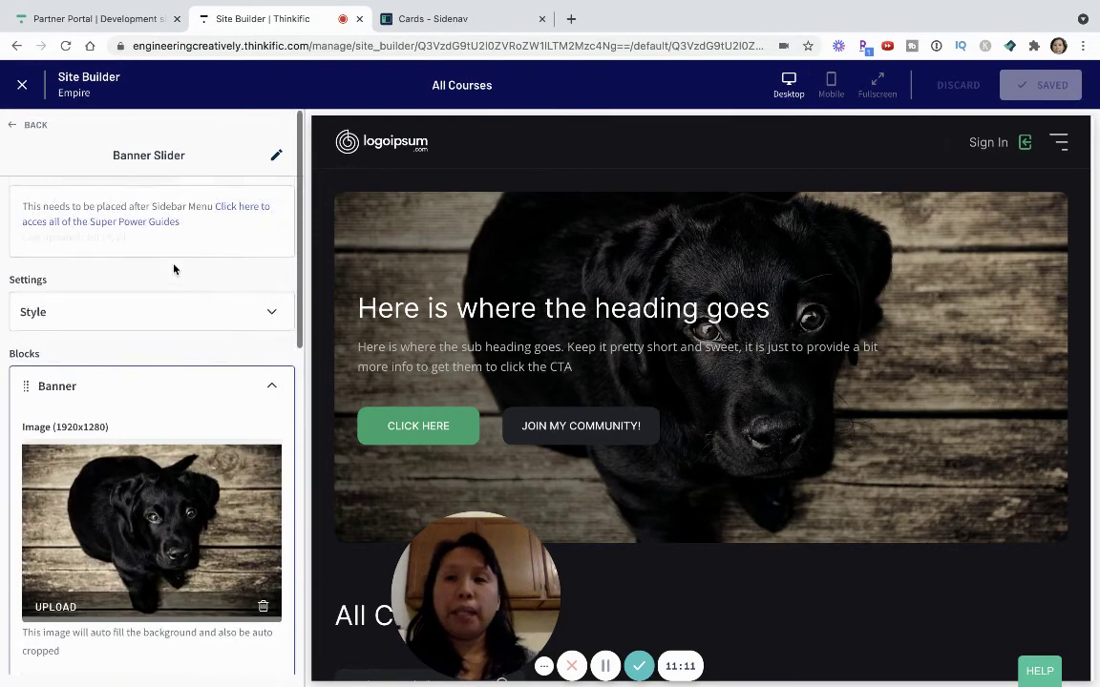
scroll(178, 389, "down", 2)
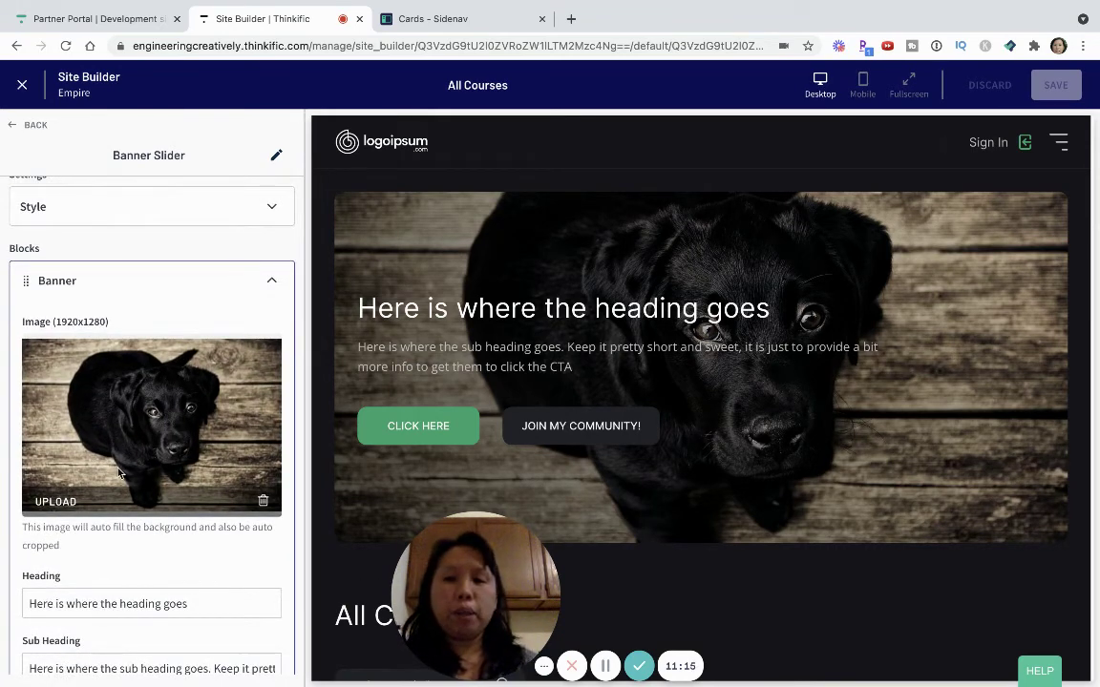
left_click(59, 501)
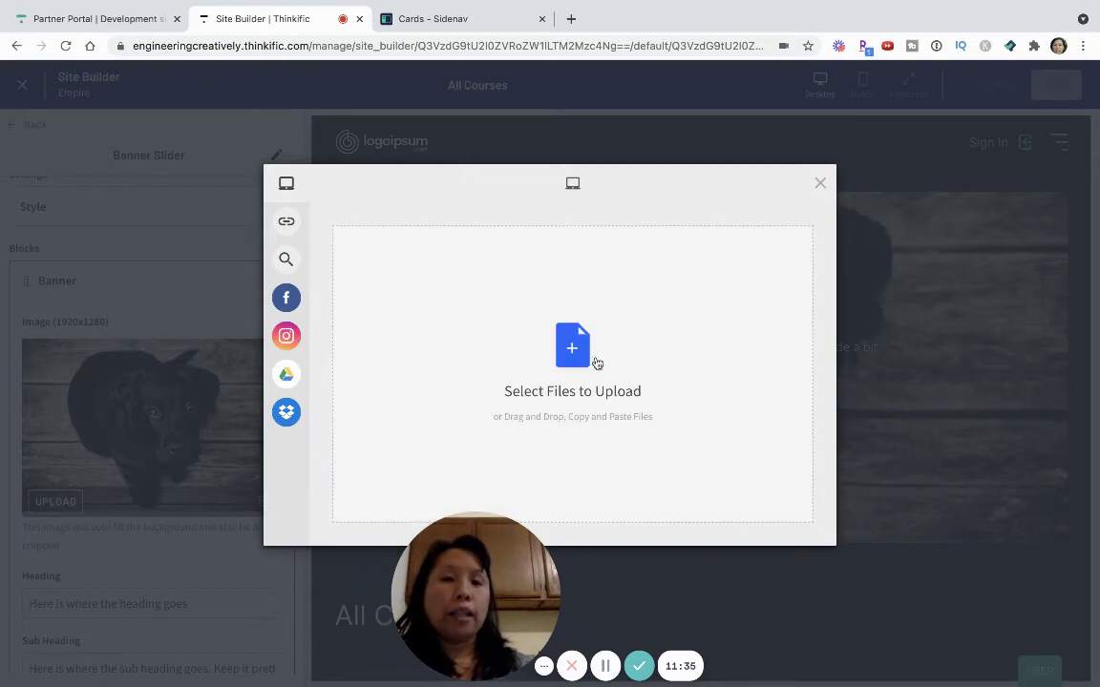
left_click(820, 184)
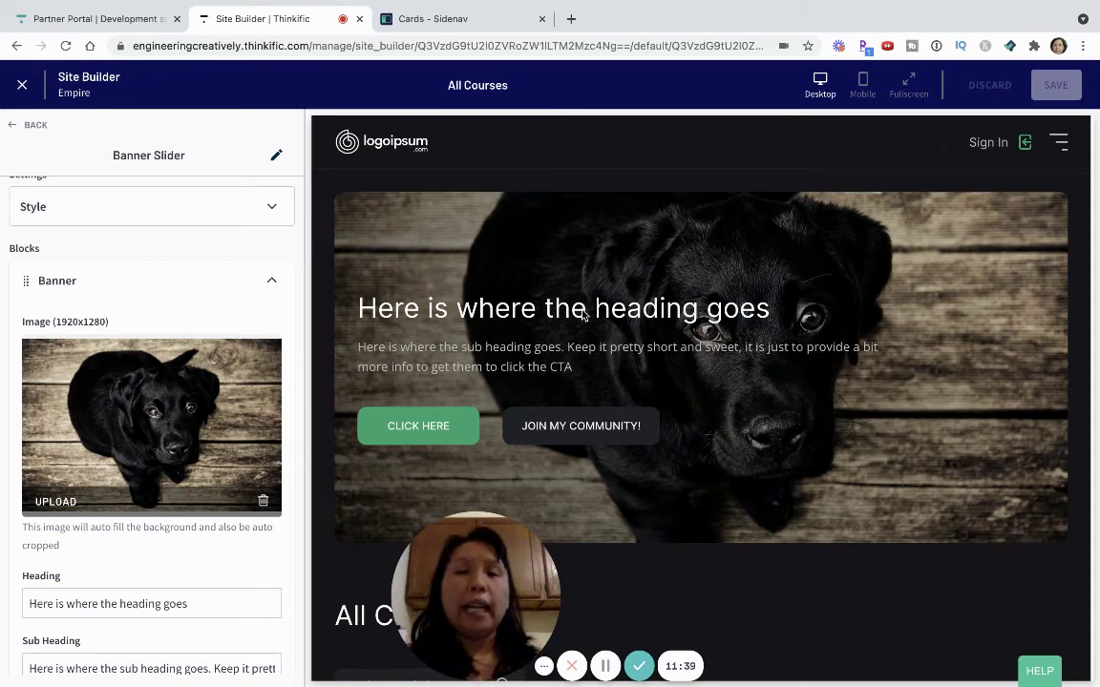
mouse_move(672, 5)
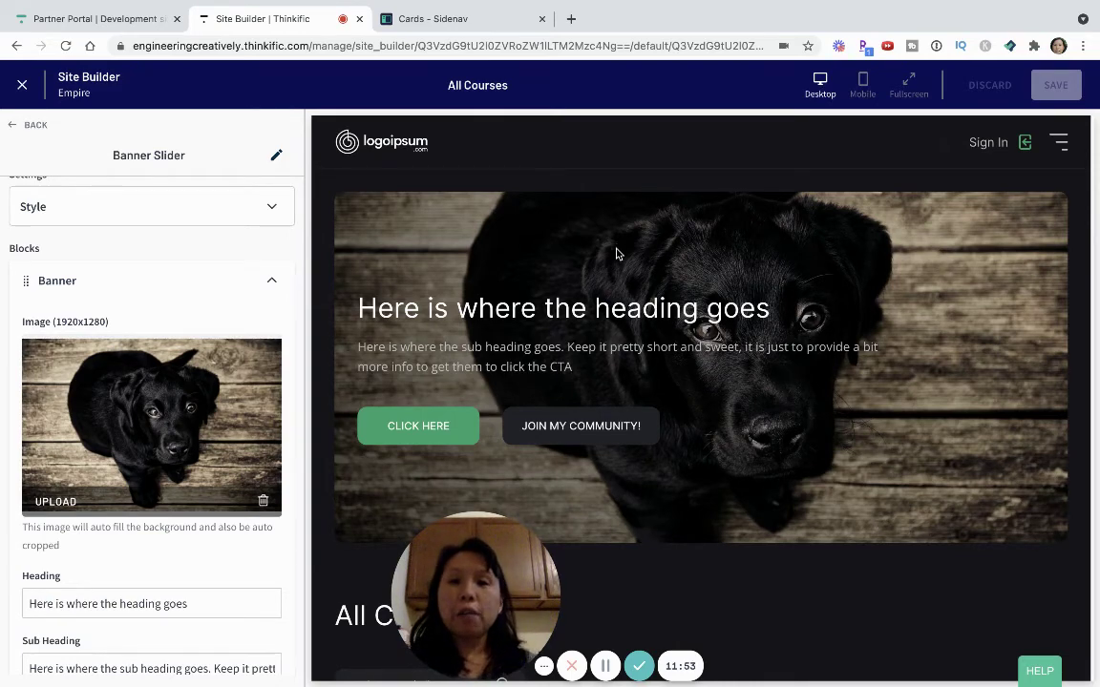
Lower the Banner Slider's left overlay opacity to slightly over half of its range and save the page
scroll(218, 440, "down", 10)
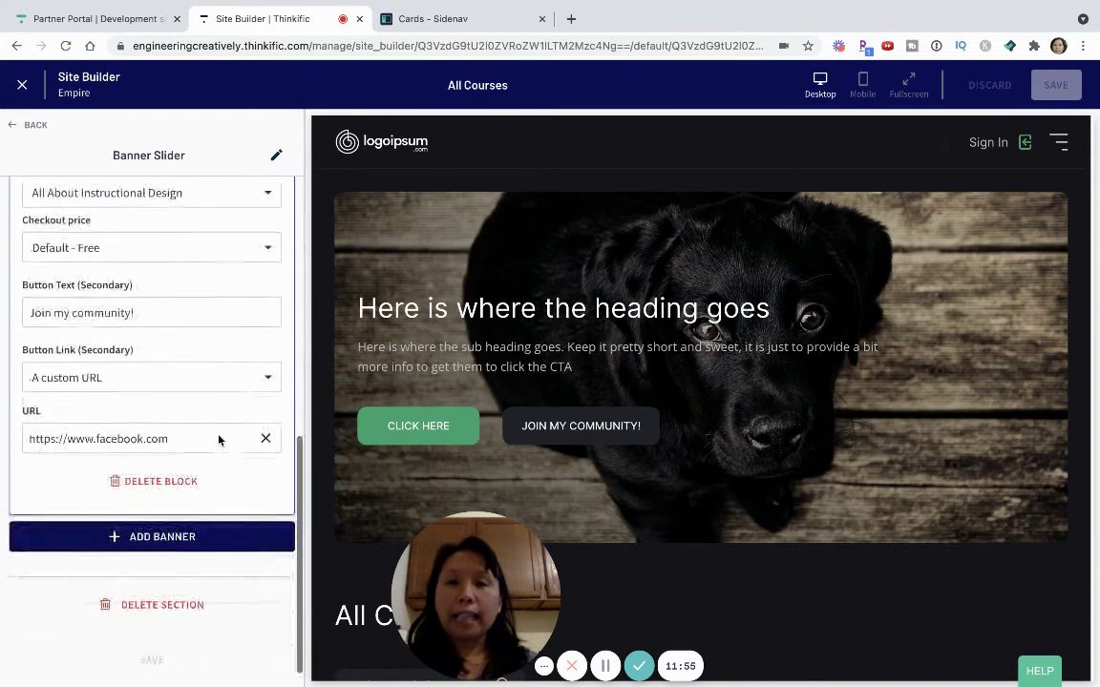
scroll(209, 339, "up", 10)
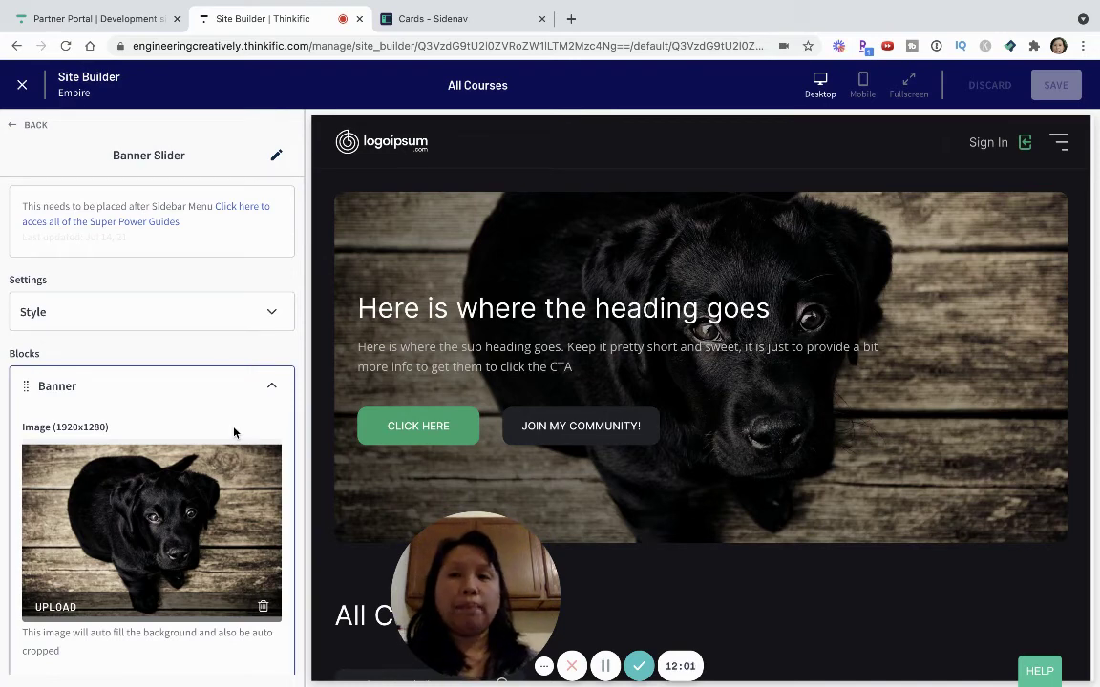
left_click(99, 309)
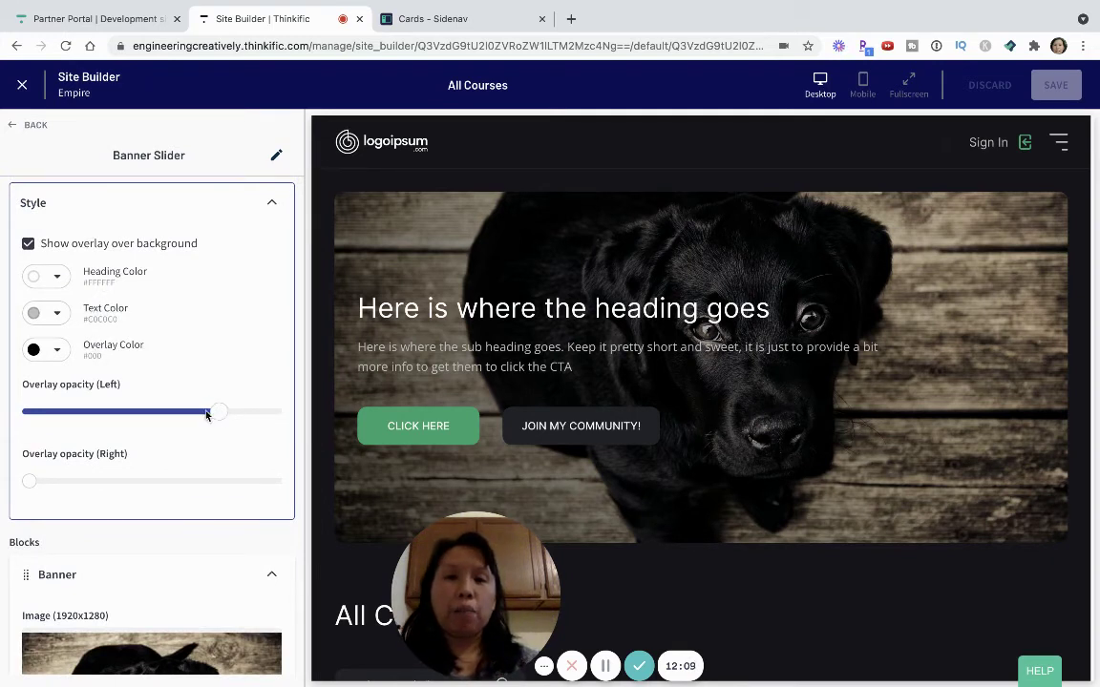
left_click_drag(216, 416, 173, 414)
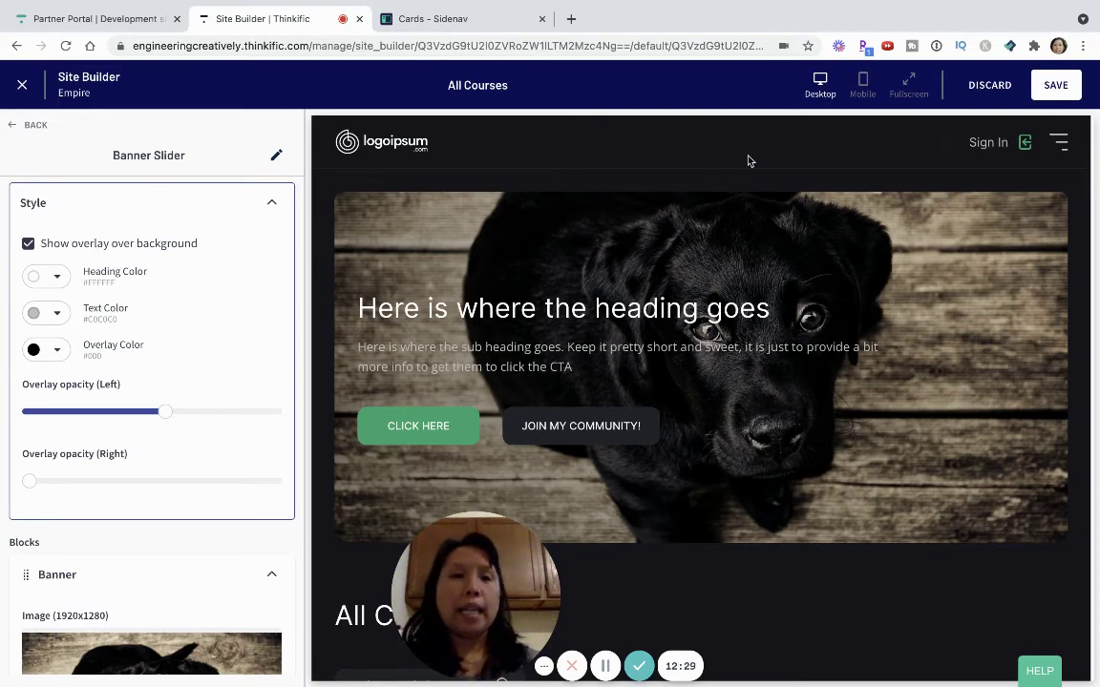
left_click(1056, 85)
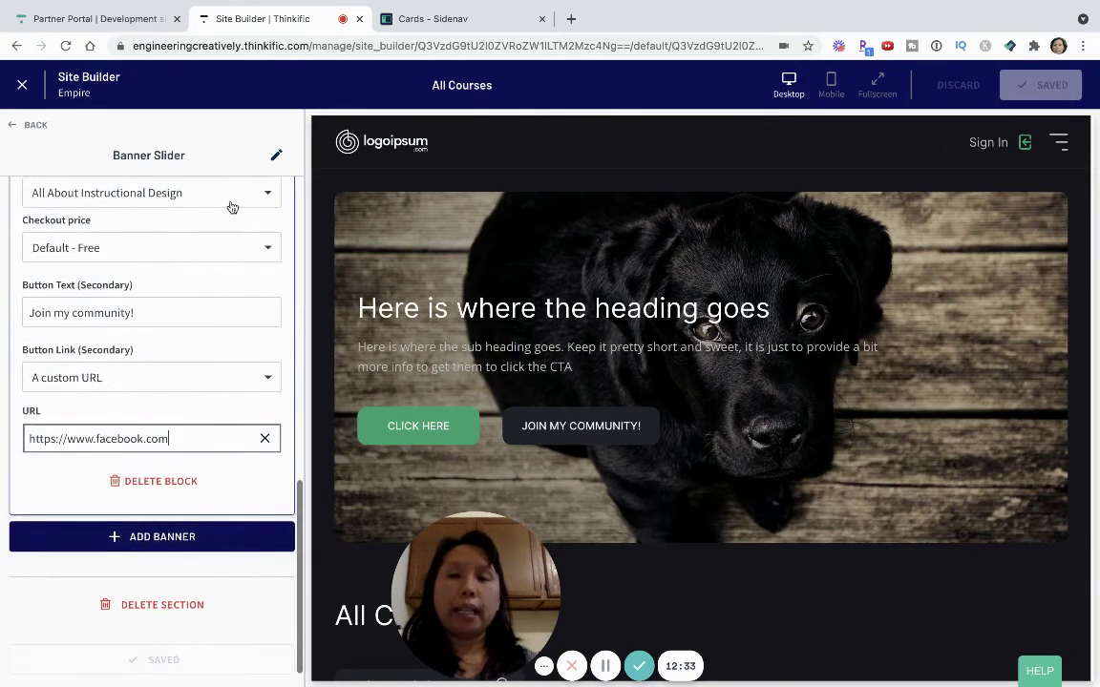
Open the card settings of the Cards section and set the style type to Image Only
left_click(28, 127)
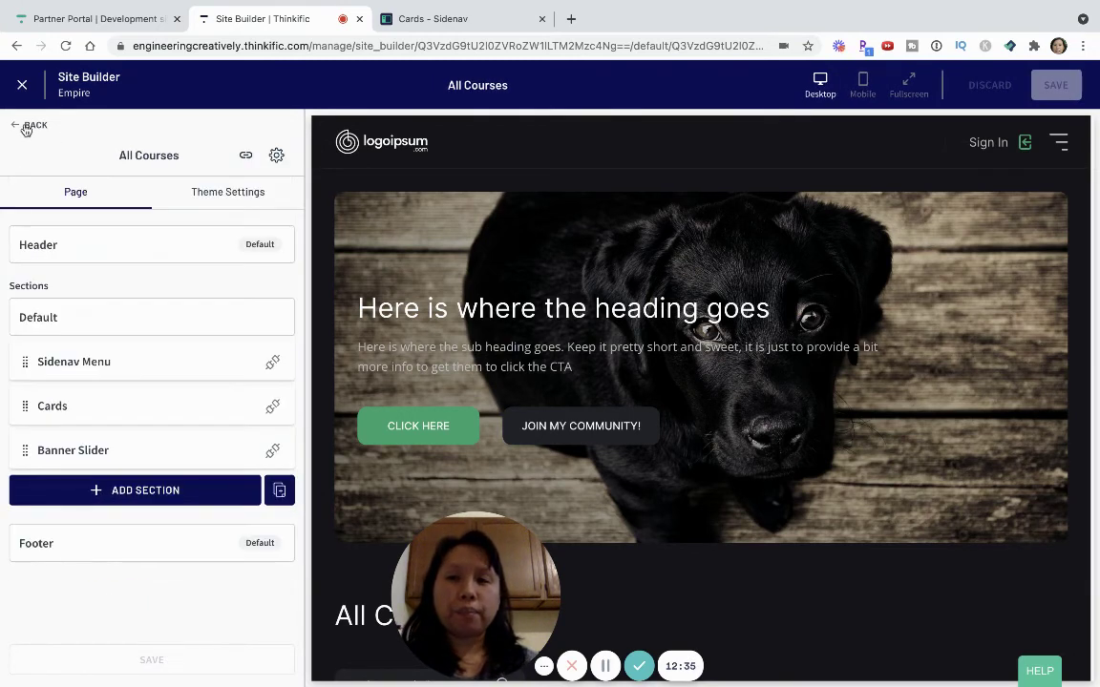
left_click(124, 415)
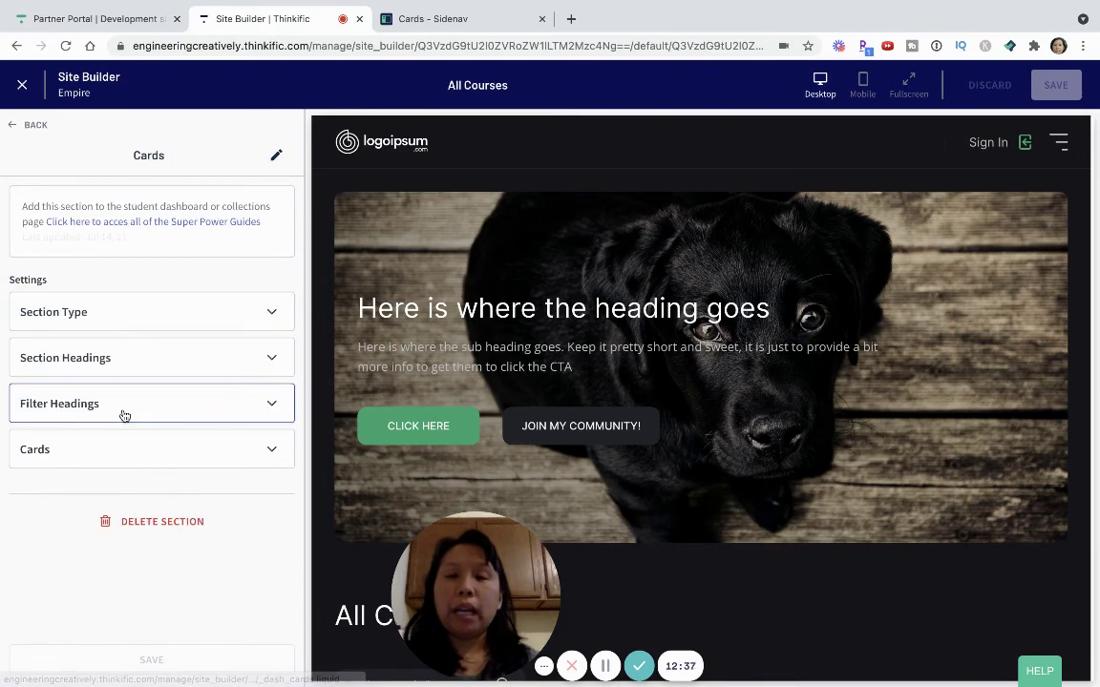
left_click(123, 450)
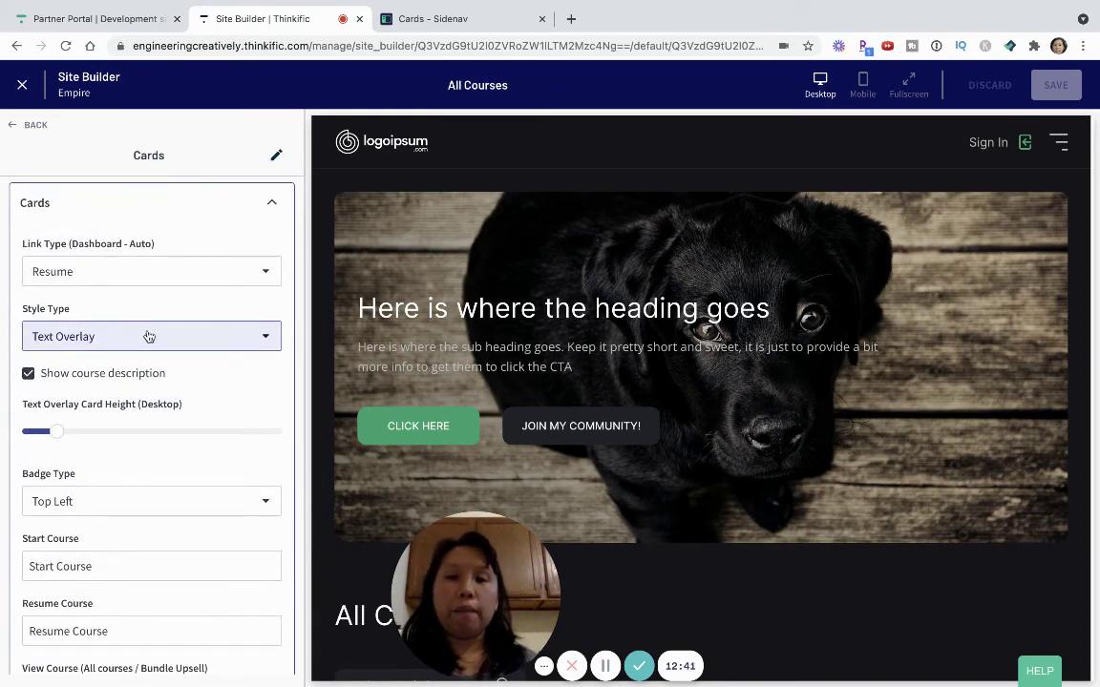
scroll(503, 374, "down", 5)
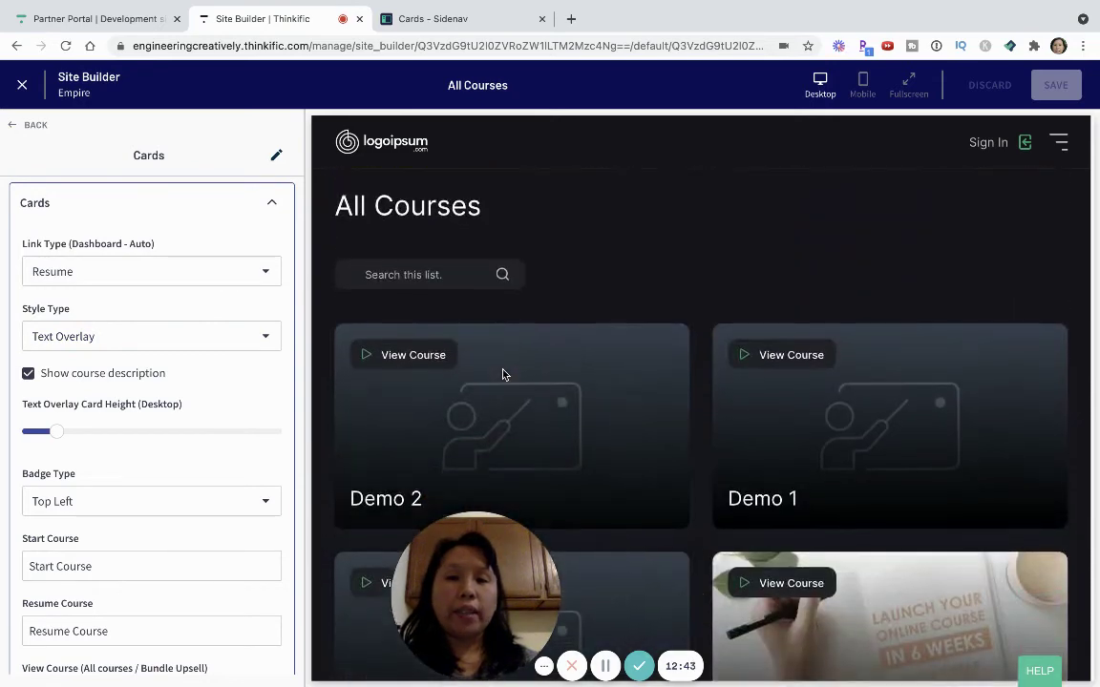
scroll(503, 374, "down", 1)
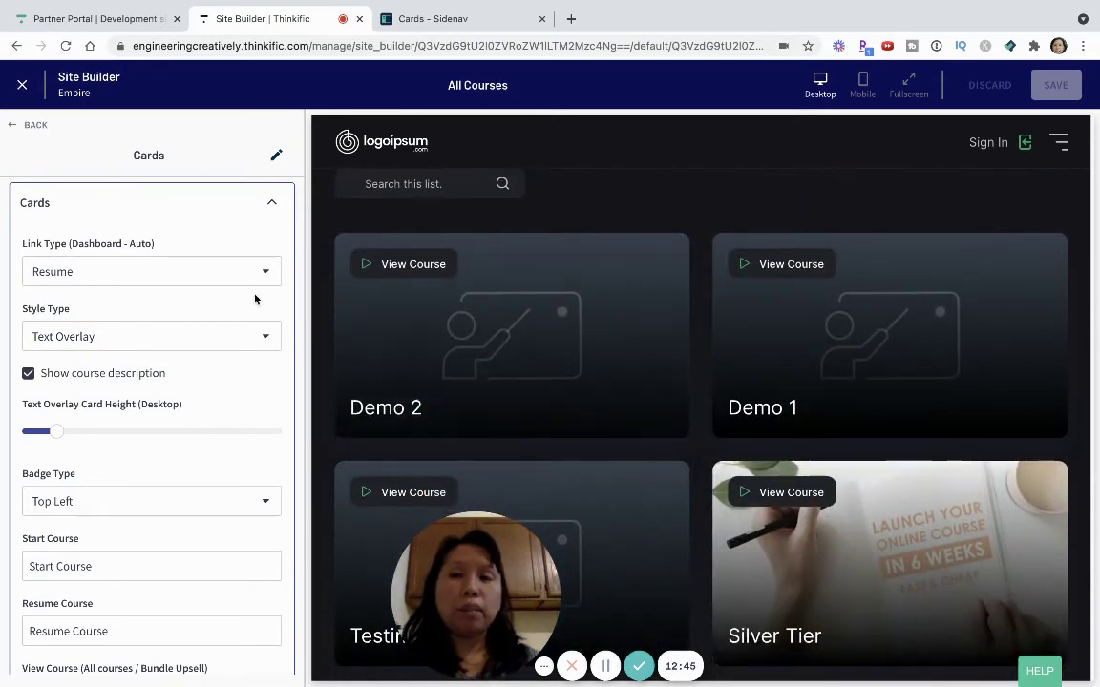
left_click(241, 338)
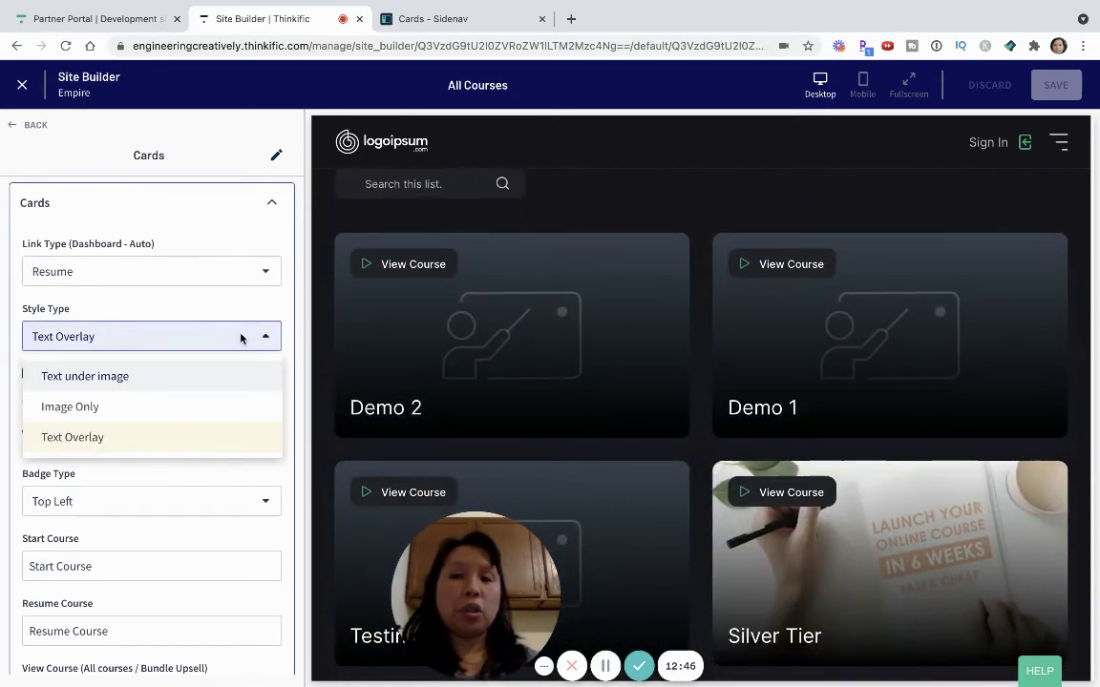
left_click(71, 407)
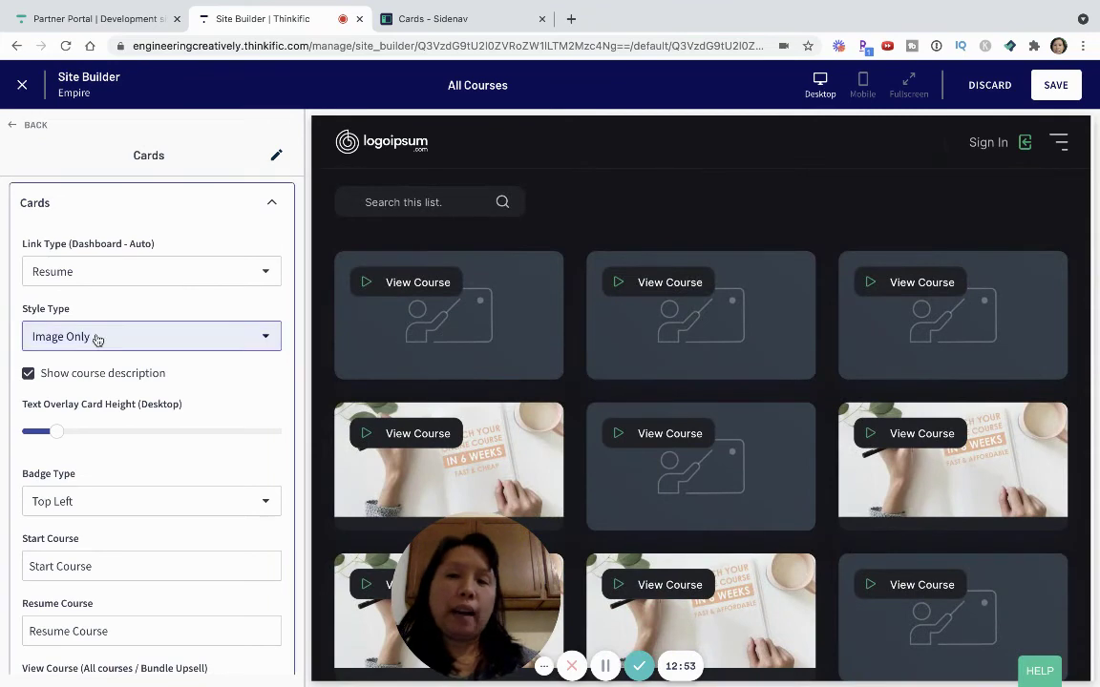
Set the cards' style type to Text under image and check the course cards in the preview
left_click(96, 340)
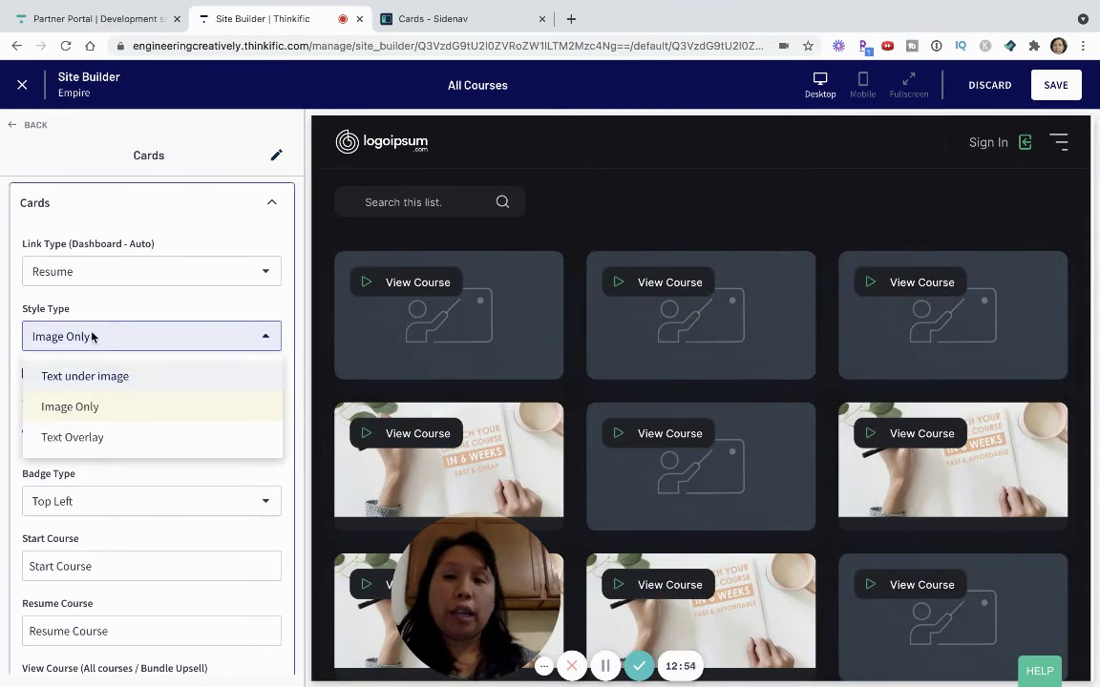
left_click(95, 381)
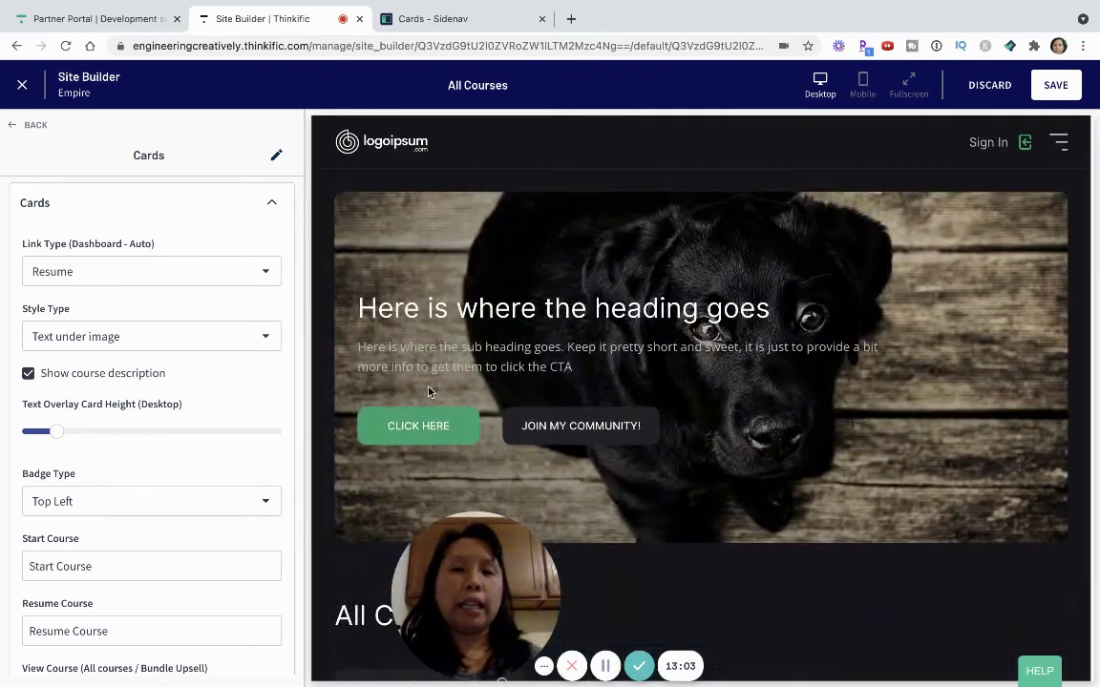
scroll(152, 354, "up", 1)
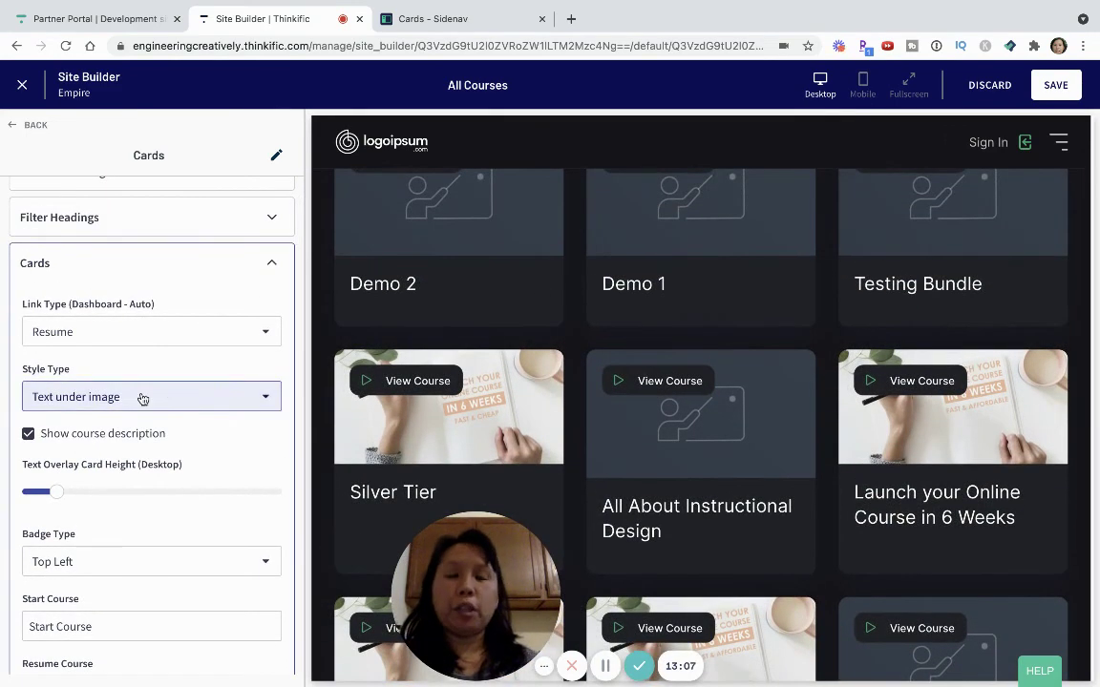
Set the cards' style type to Text Overlay and save the page
left_click(141, 395)
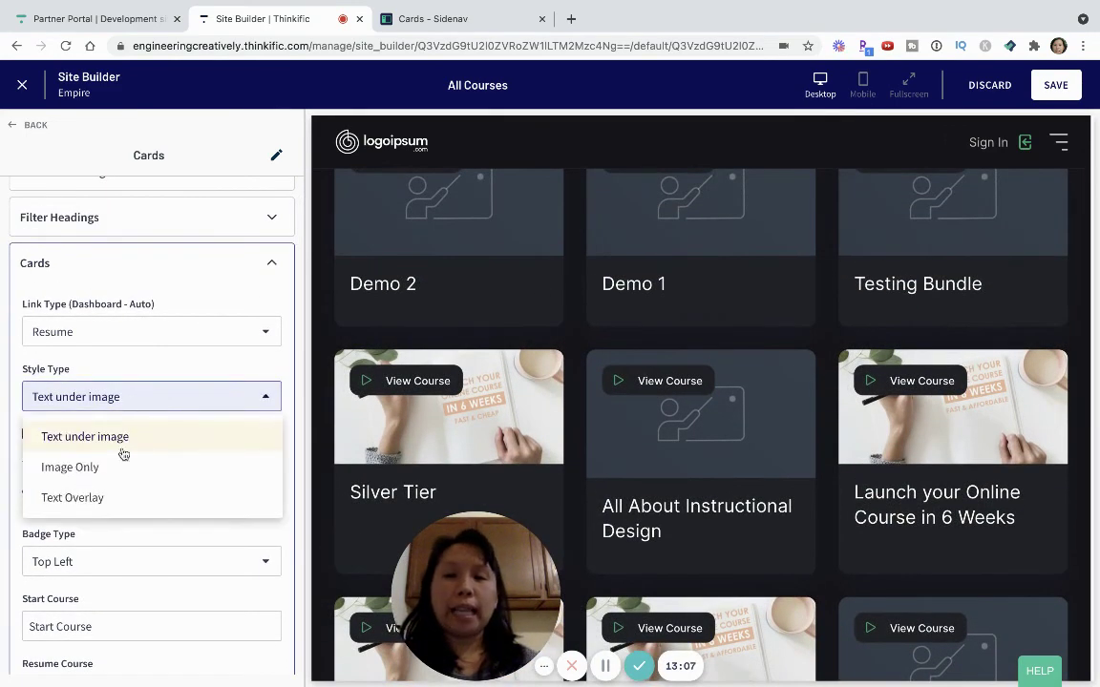
left_click(91, 498)
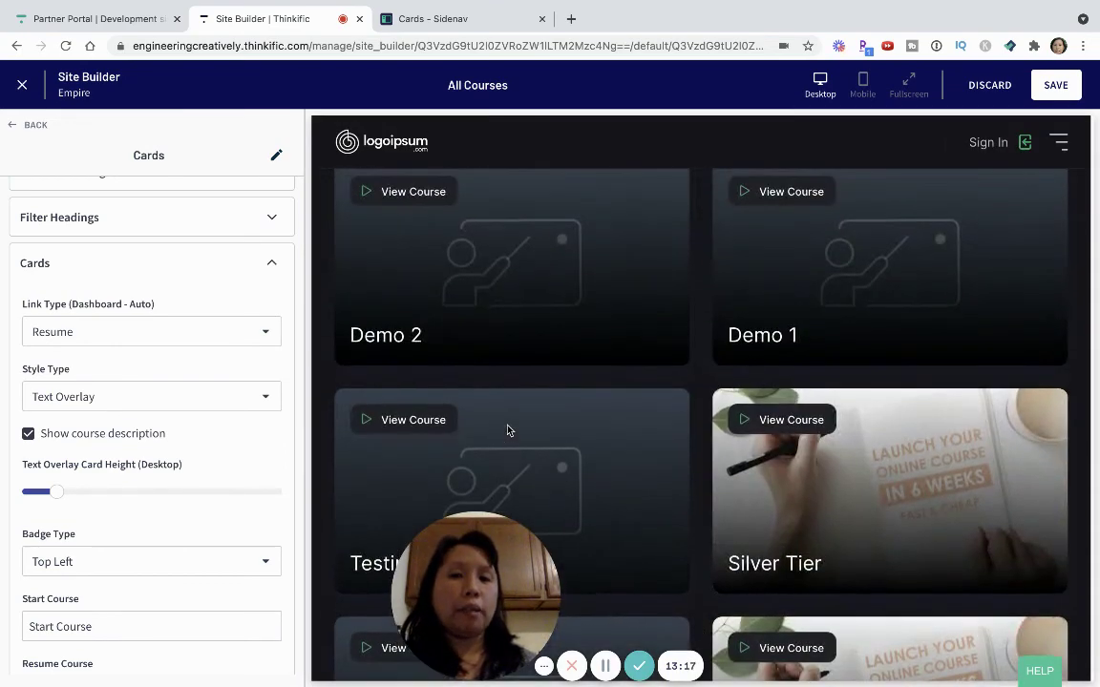
left_click(1055, 85)
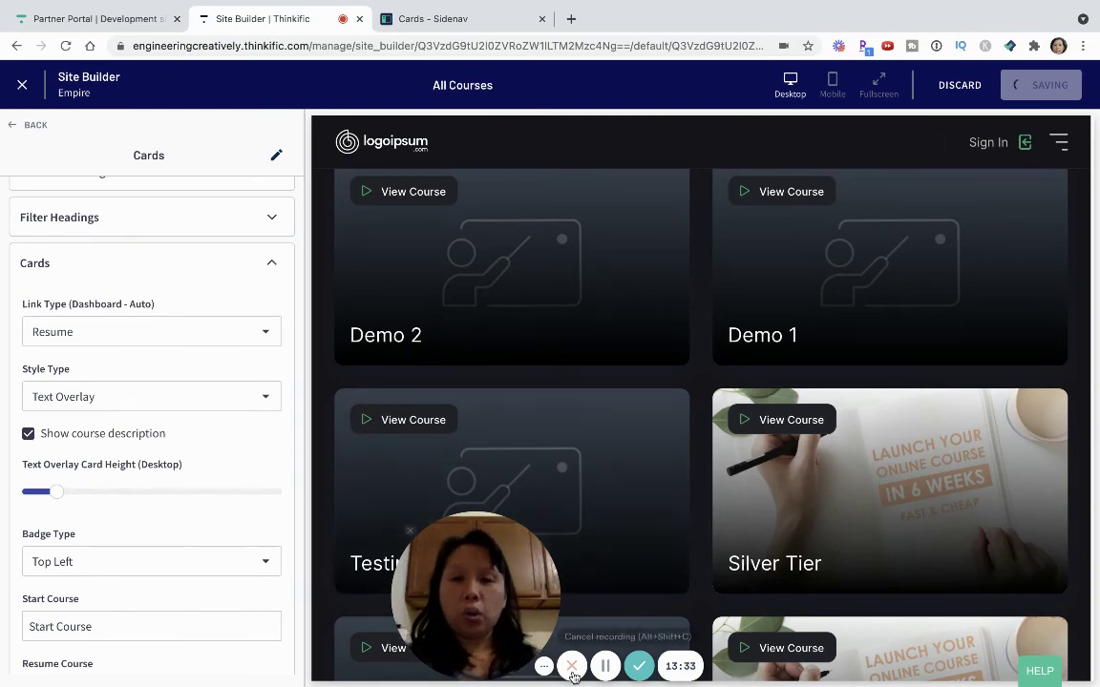
left_click(604, 666)
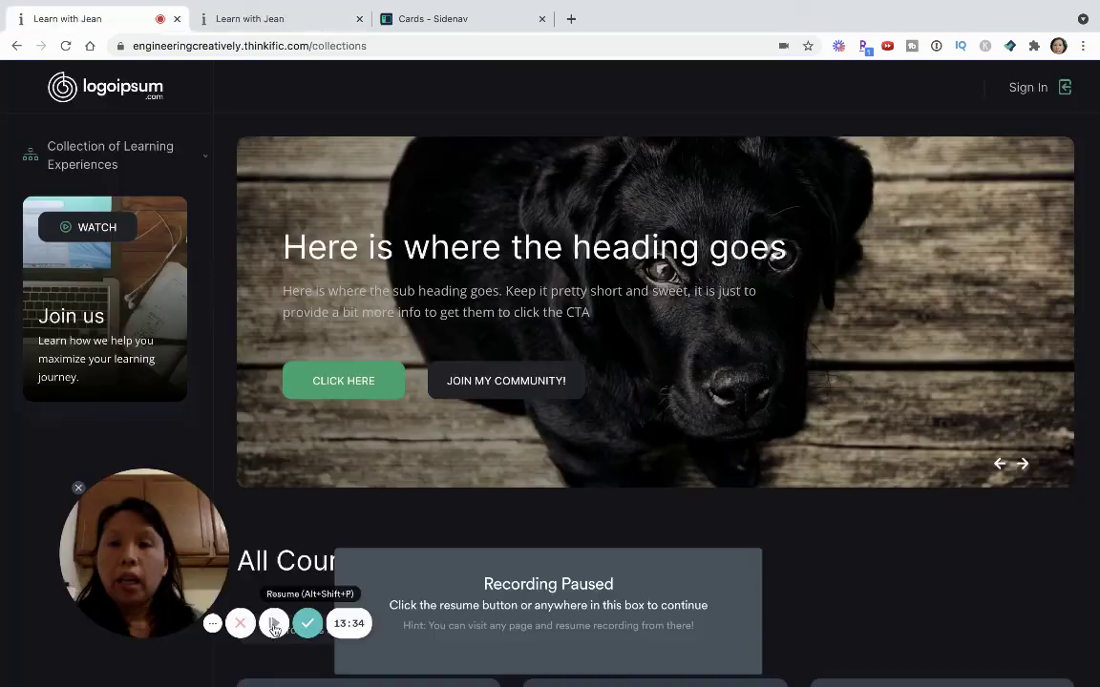
left_click(274, 623)
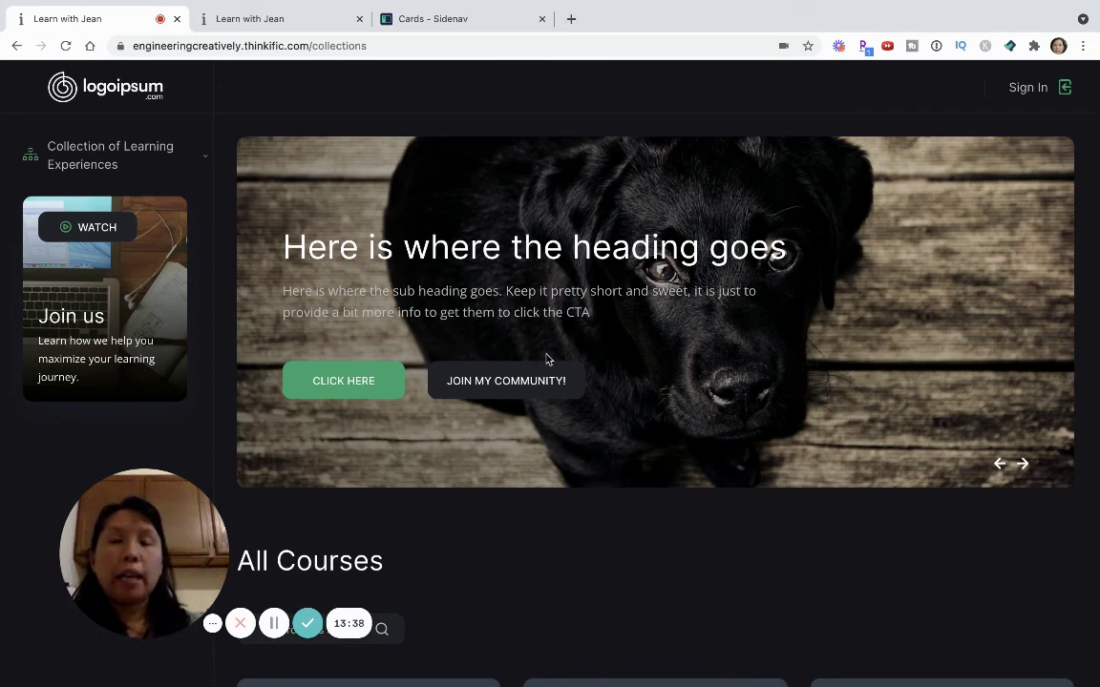
Expand the Collection of Learning Experiences menu on the live collections page, review its collection links and collapse it again
scroll(547, 358, "down", 1)
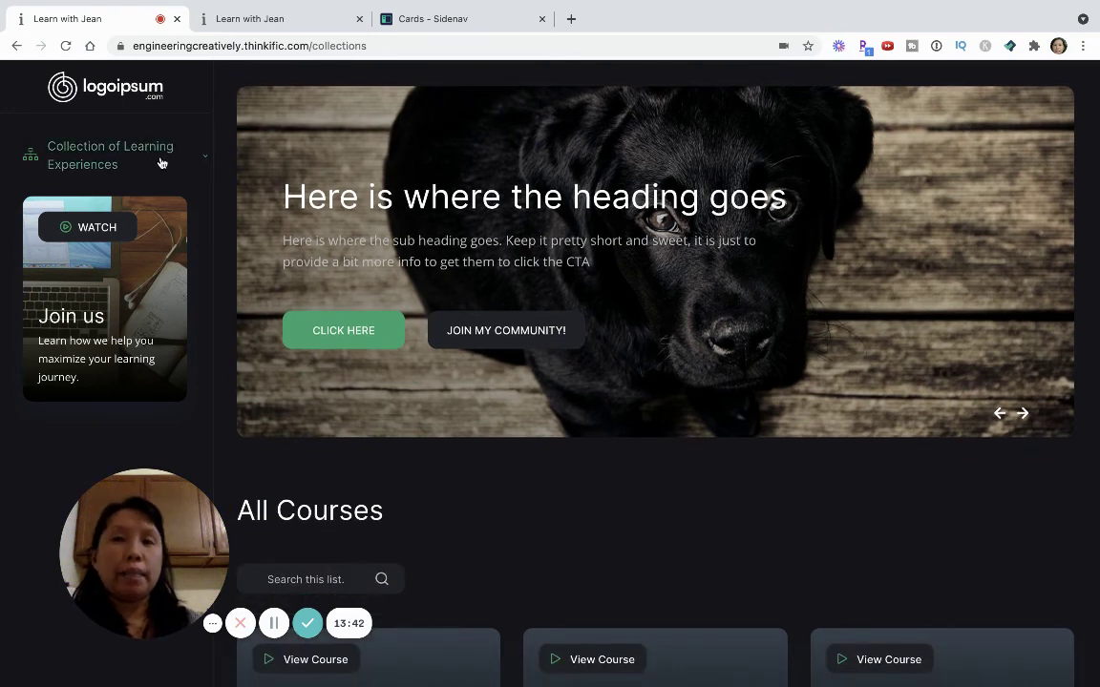
left_click(193, 163)
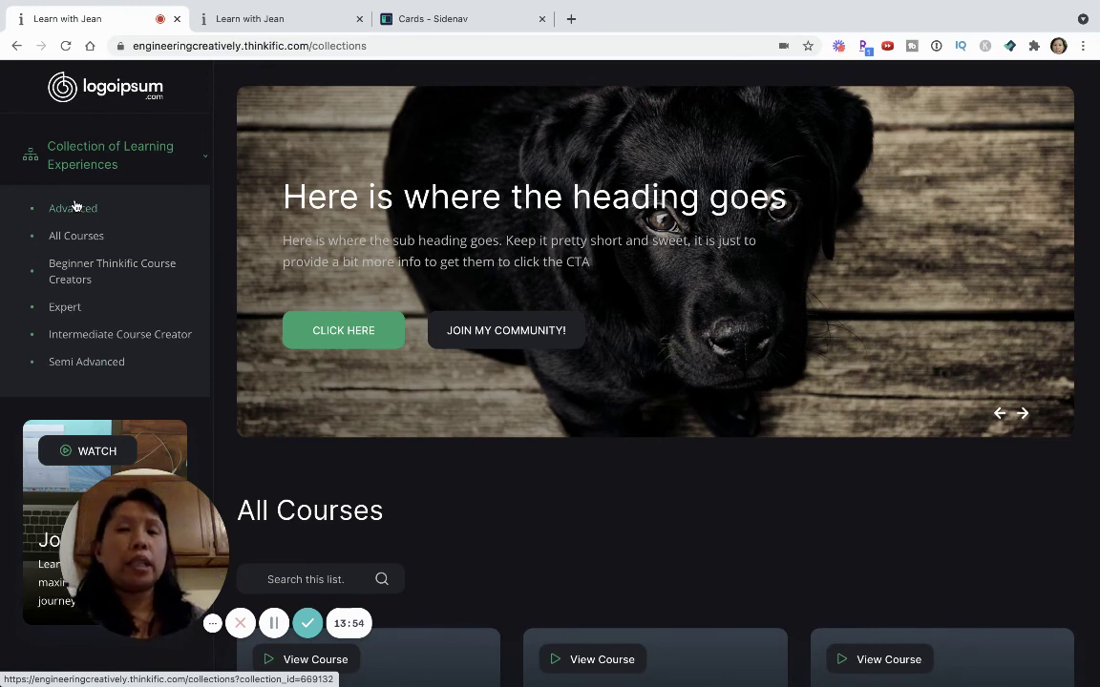
left_click(168, 154)
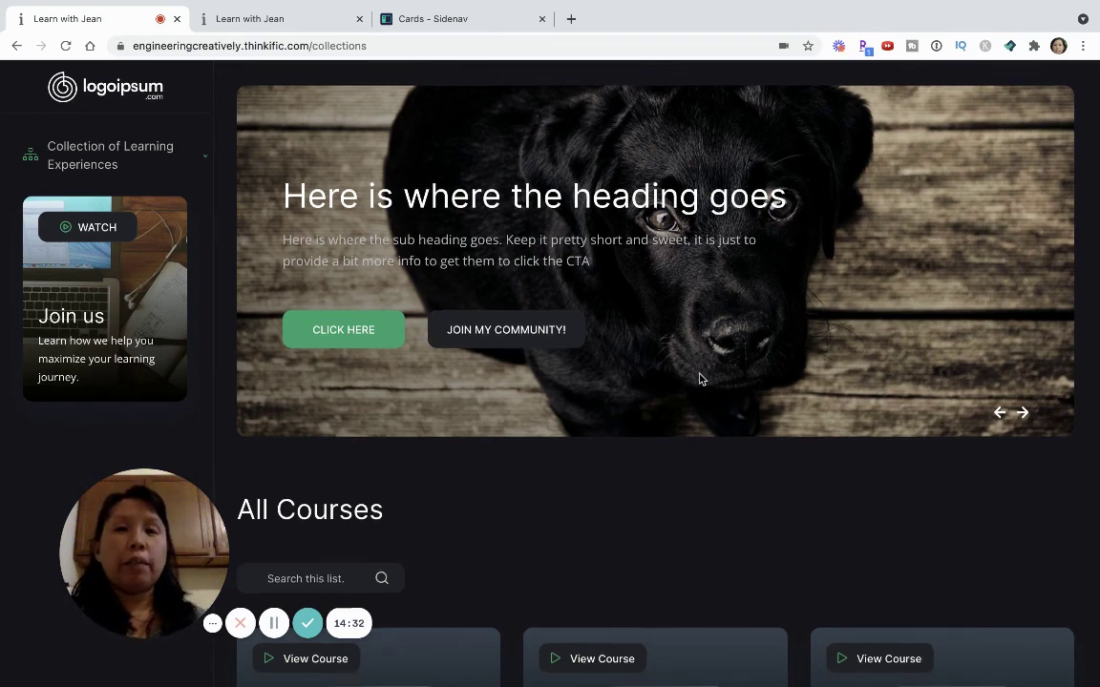
Activate the course list's search field and look through the text overlay course cards below the banner on the live page
scroll(700, 379, "down", 2)
scroll(699, 379, "down", 4)
left_click(290, 349)
scroll(575, 366, "down", 3)
scroll(411, 430, "down", 1)
scroll(424, 431, "down", 7)
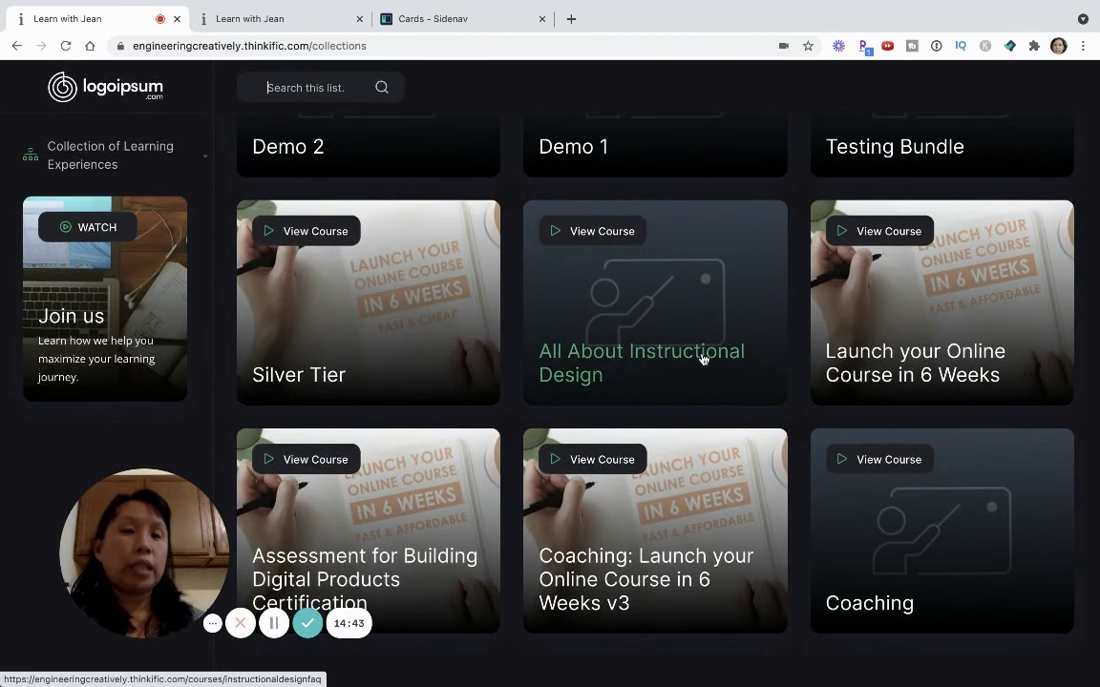
scroll(701, 329, "up", 2)
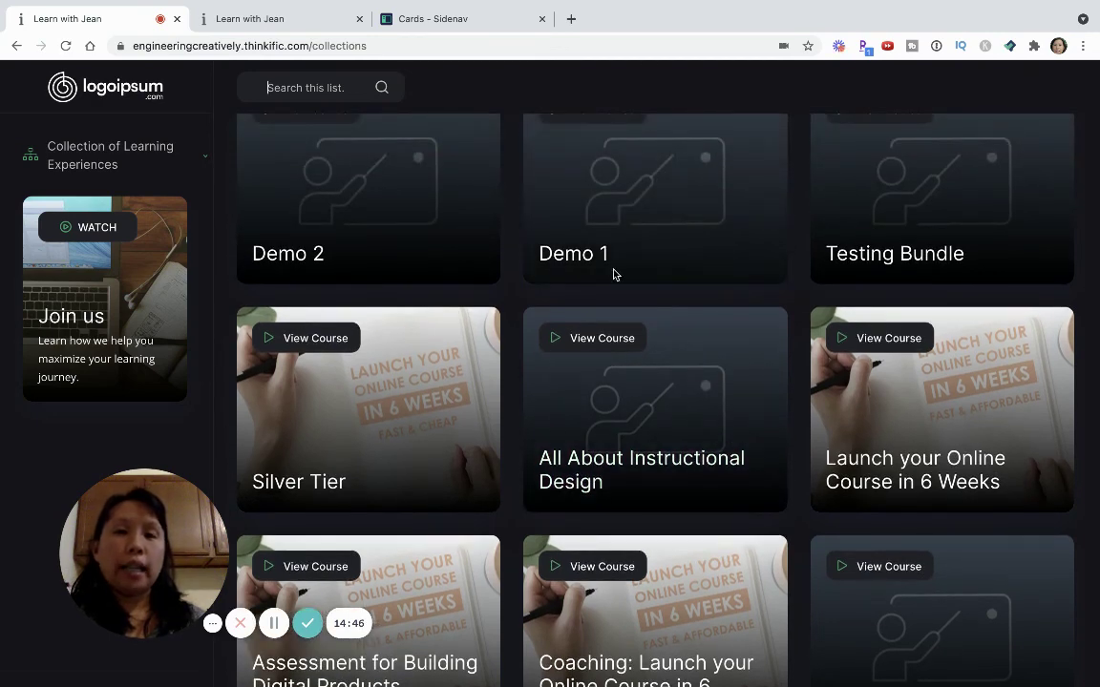
scroll(680, 344, "up", 10)
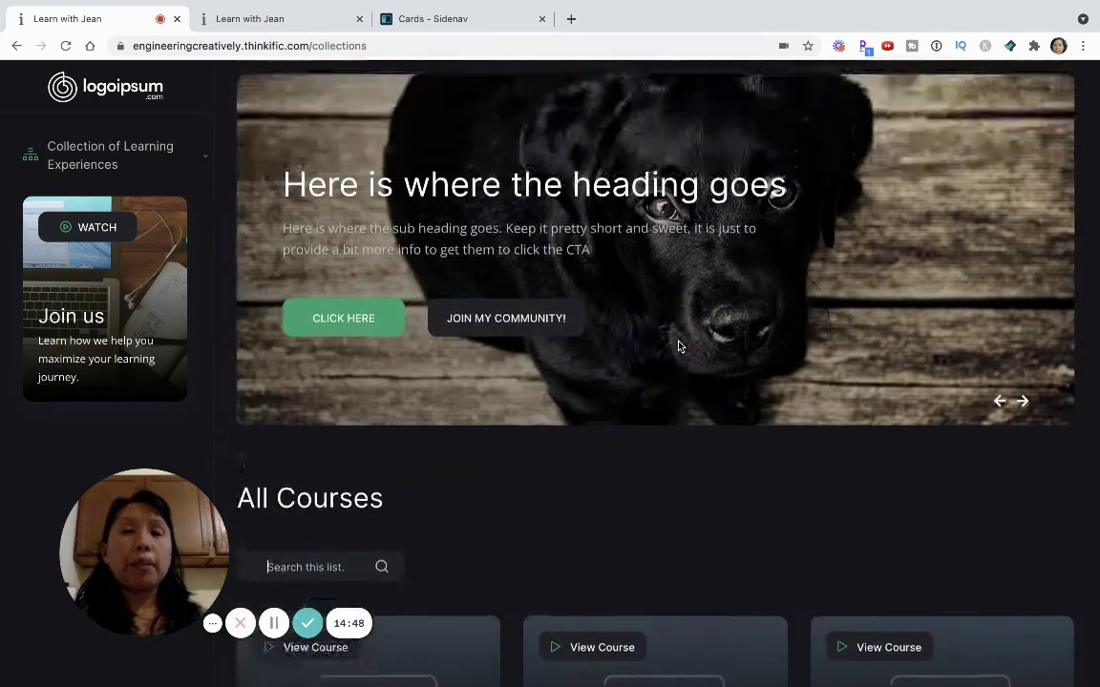